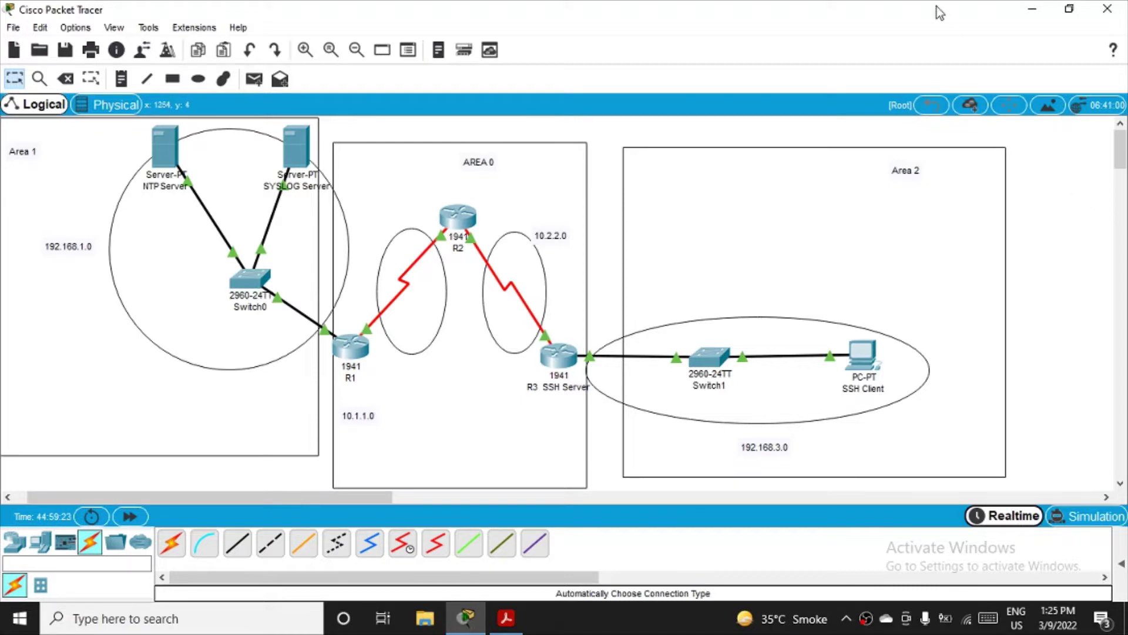
- Check the SYSLOG Server's syslog log, then close the server window
click(294, 154)
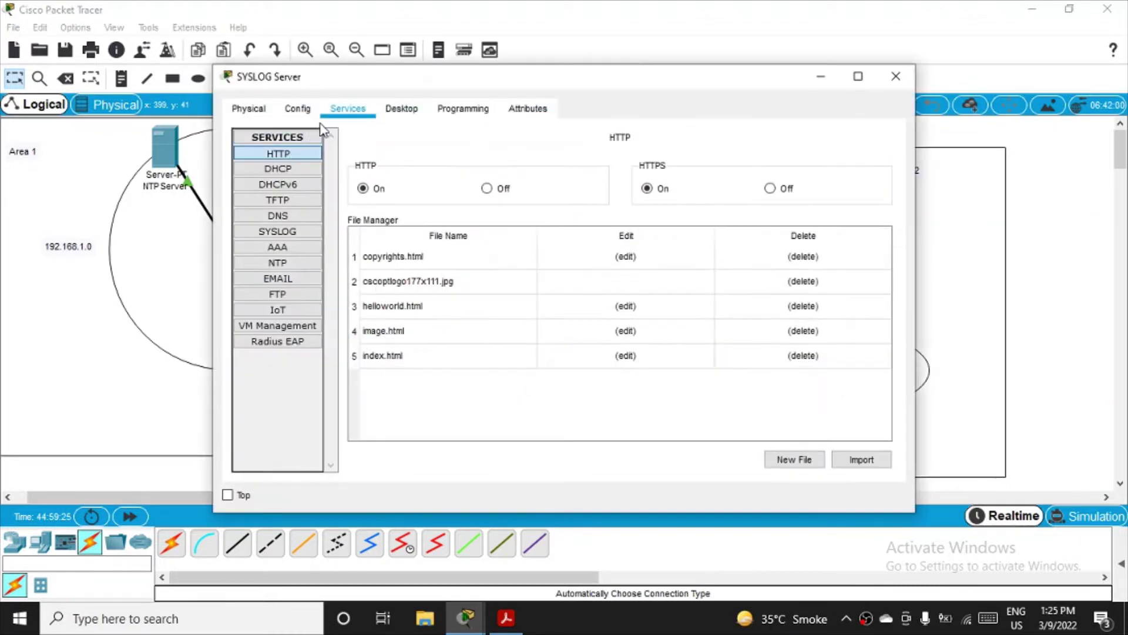
click(313, 232)
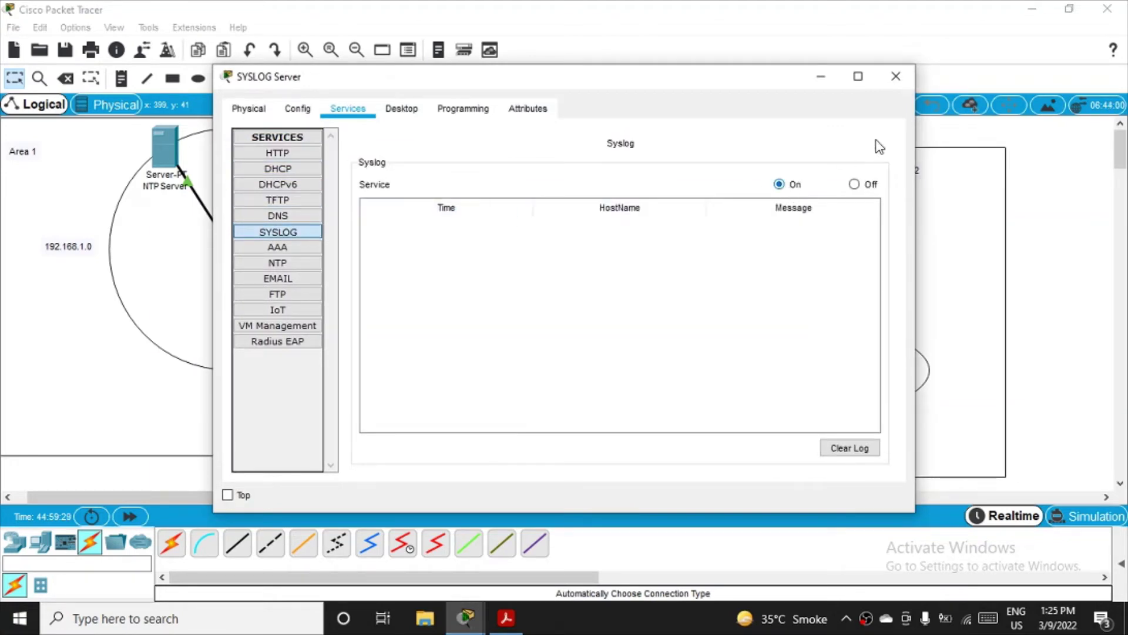
click(894, 78)
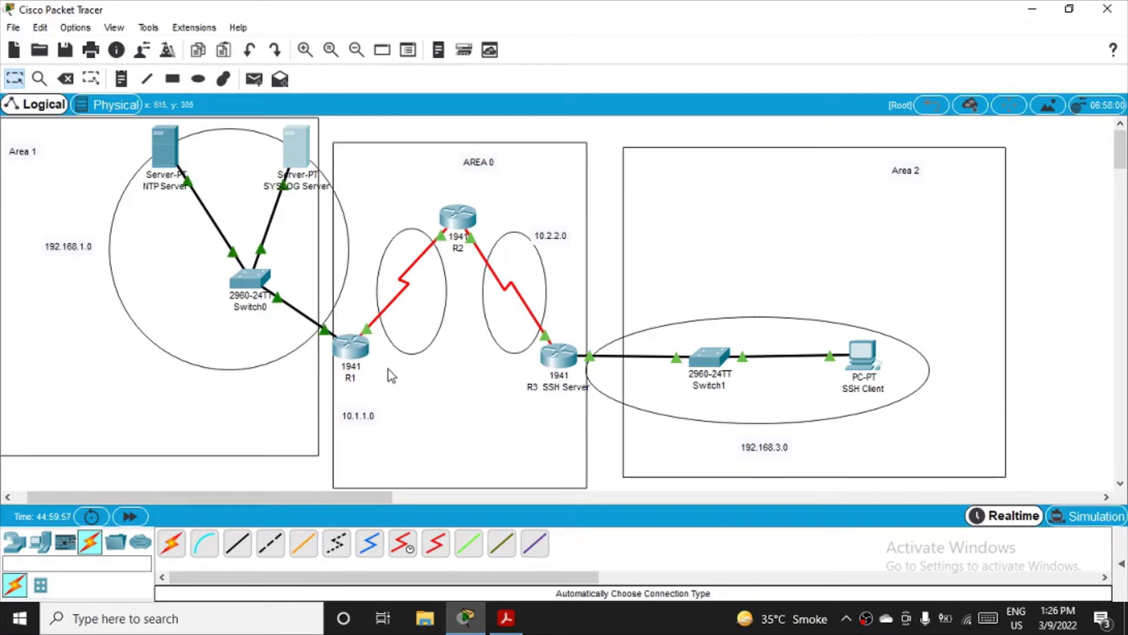
- On R1, enter global configuration, add logging host 192.168.1.3, and exit configuration mode
click(351, 348)
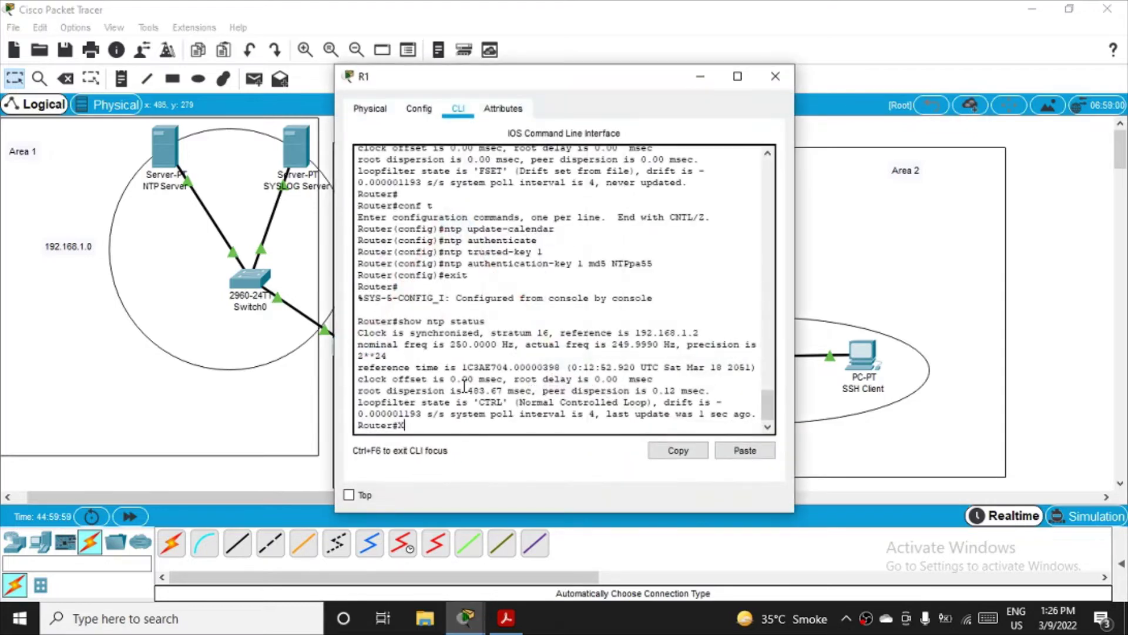
key(Return)
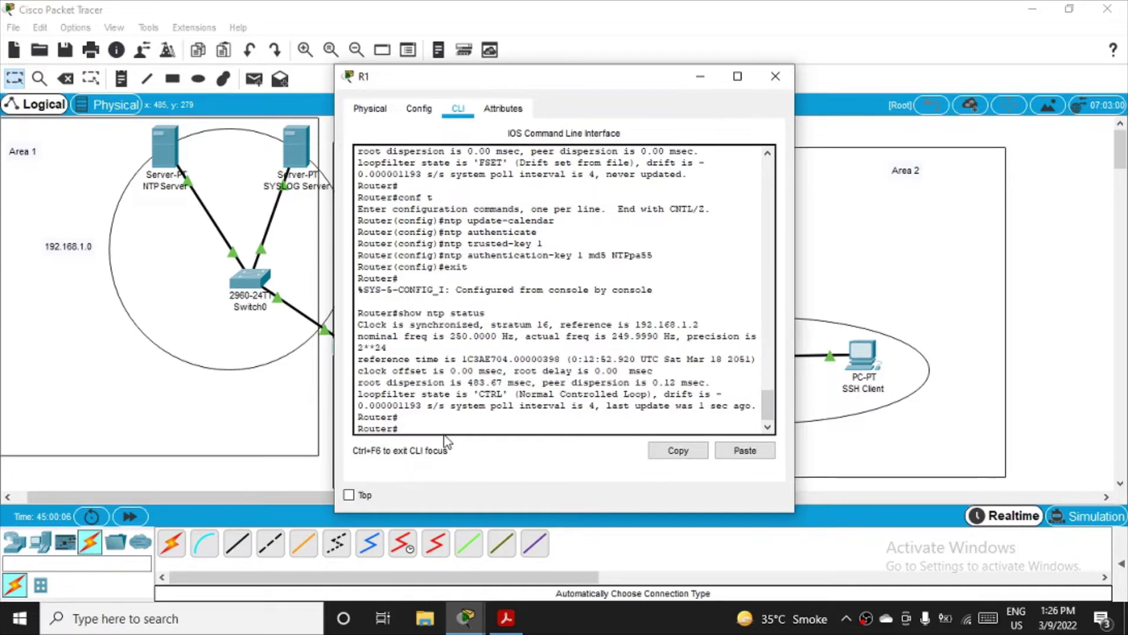
text(conf t)
key(Return)
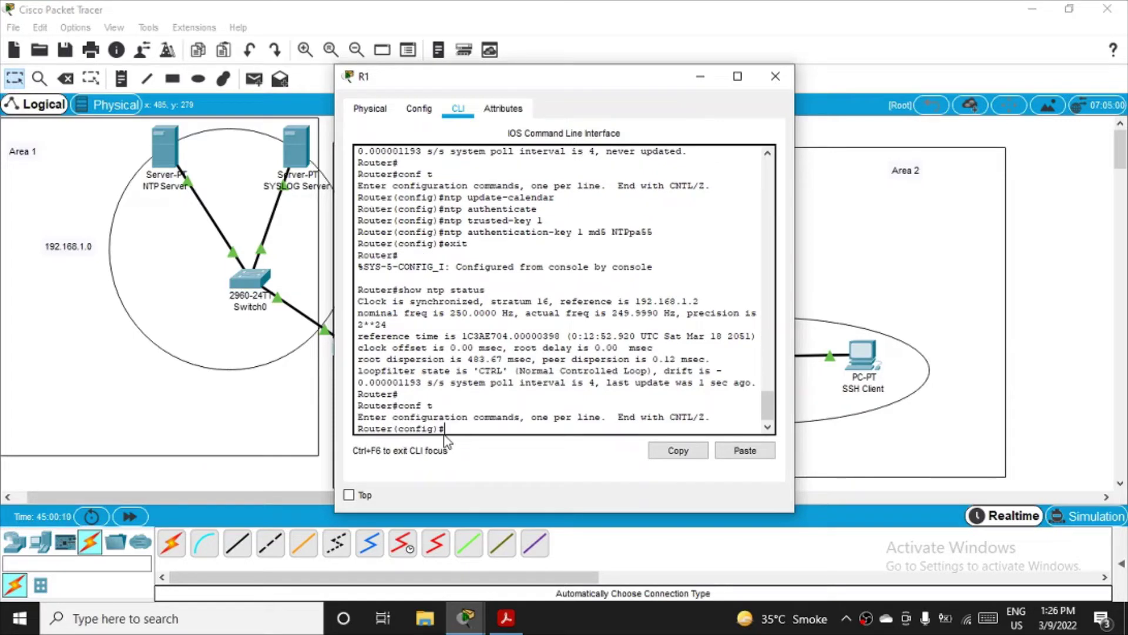
text(logging host)
drag(546, 79, 693, 94)
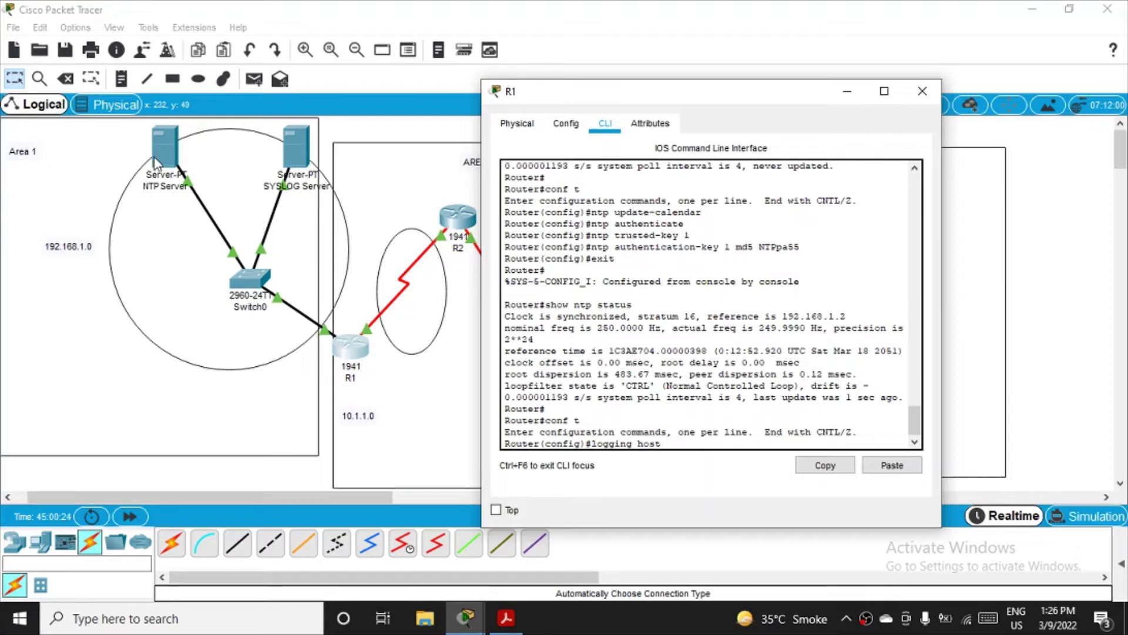
drag(746, 101, 571, 95)
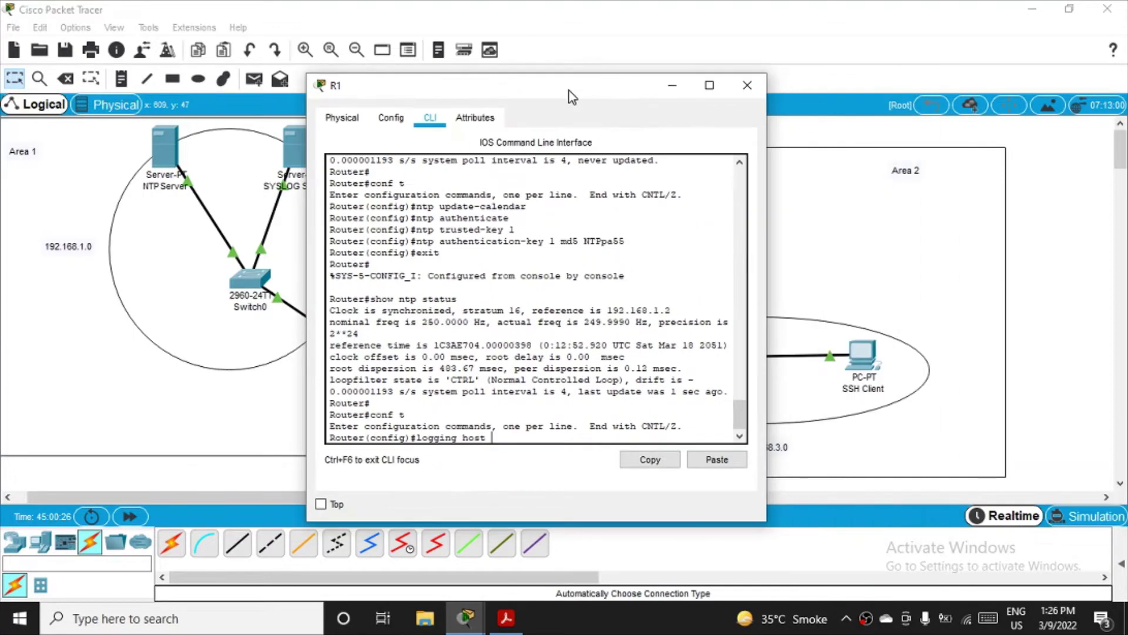
text(192.168.1.3)
key(Return)
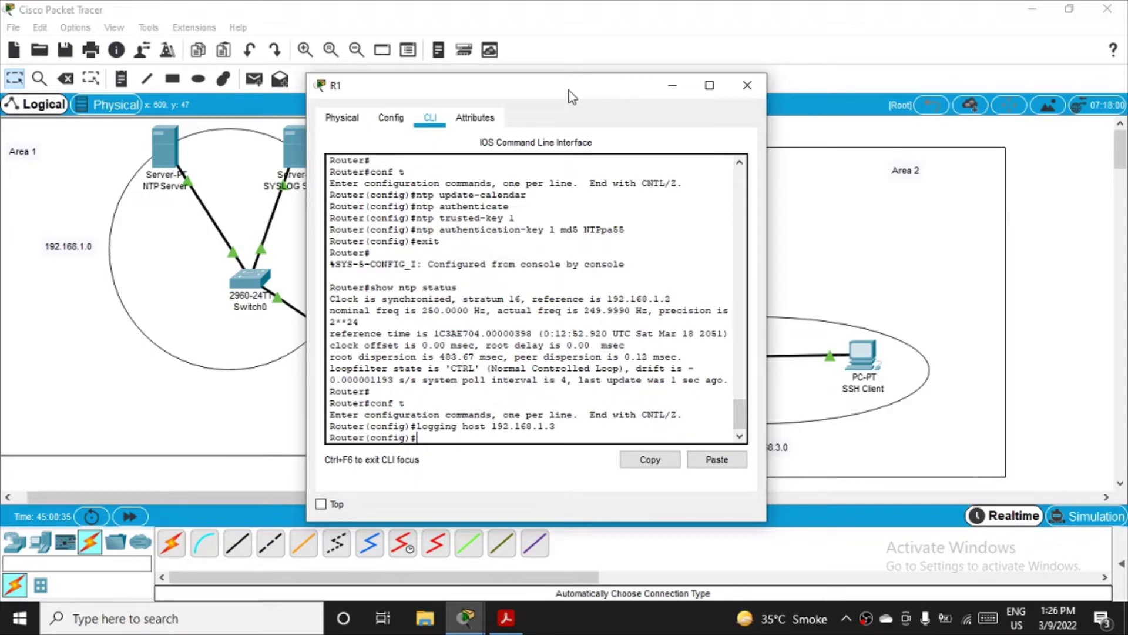
text(exit)
key(Return)
key(Return)
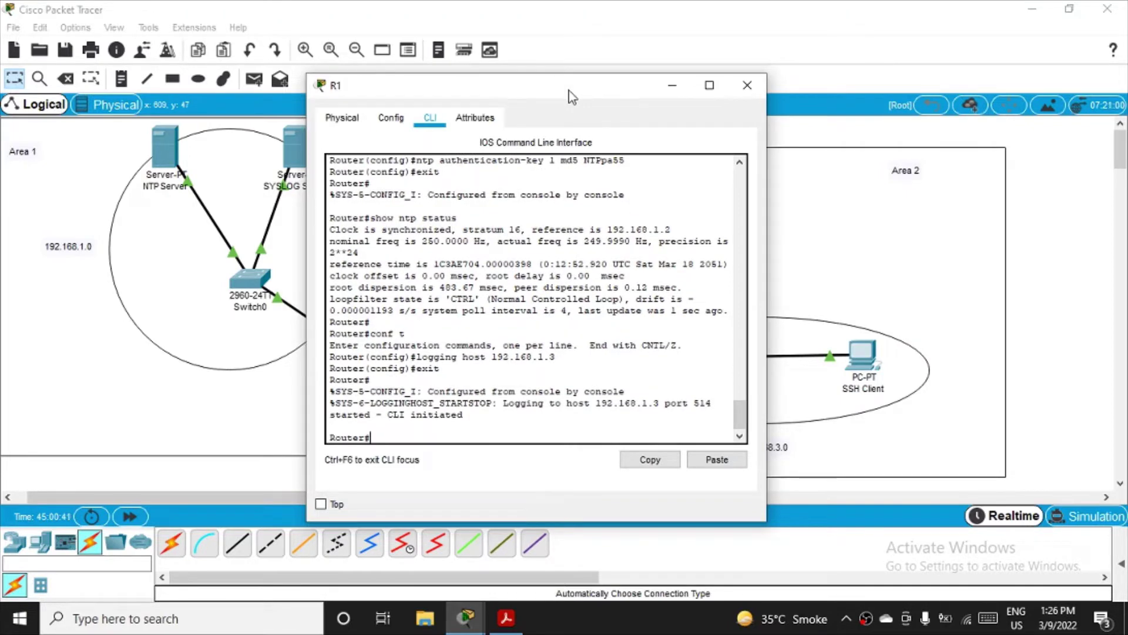
- Run show logging on R1 and highlight the '17 messages logged' line in the output
text(show logging)
key(Return)
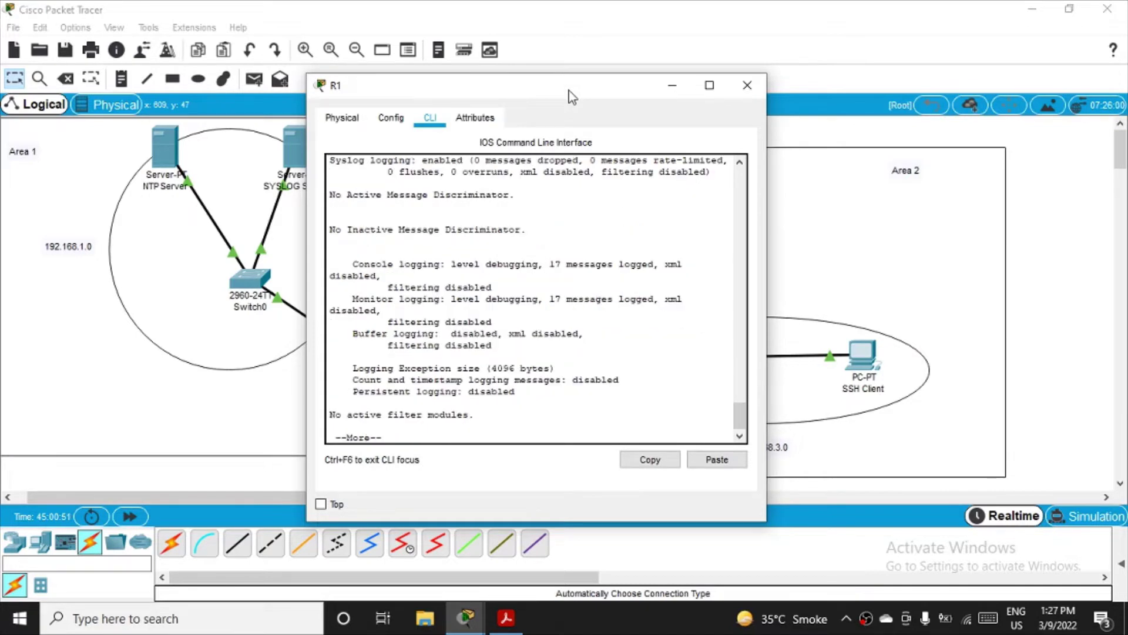
scroll(587, 301, up, 3)
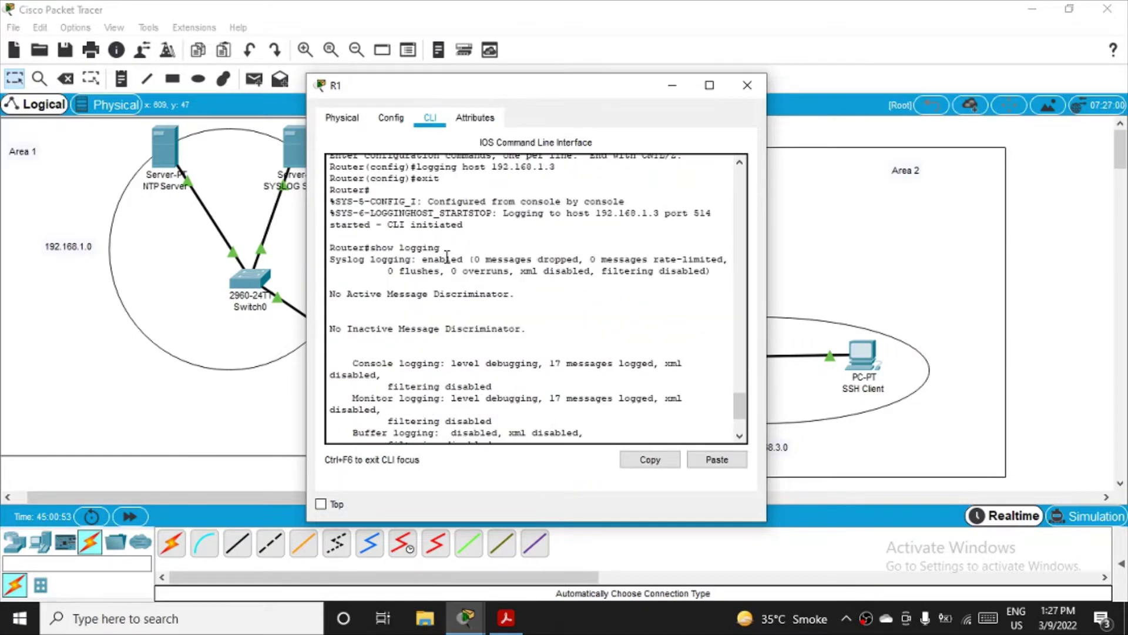
scroll(447, 256, down, 1)
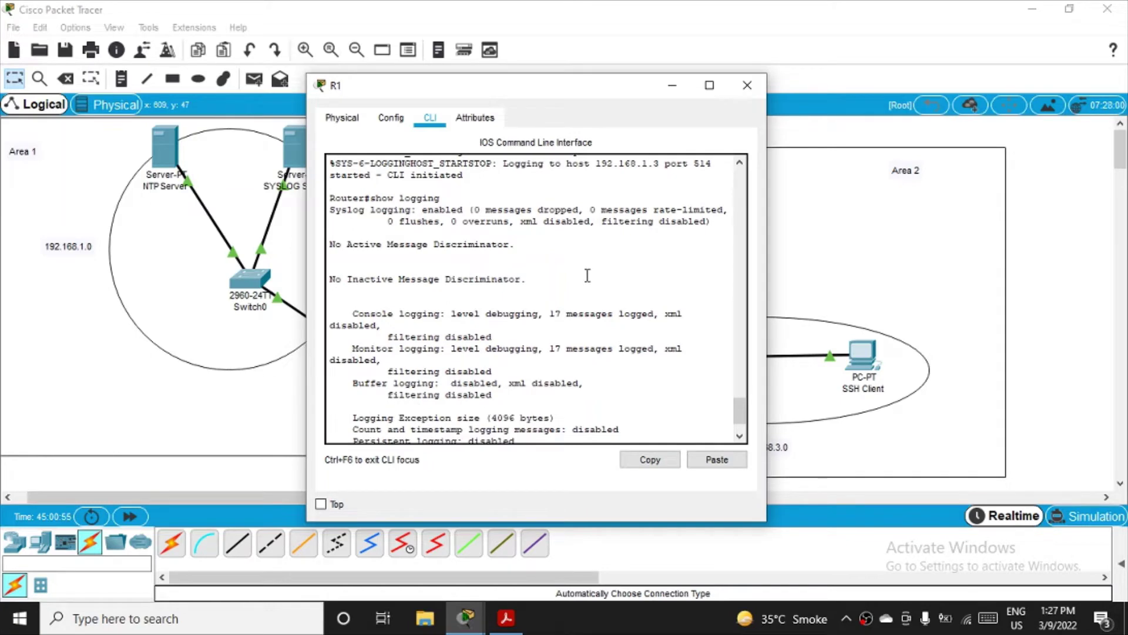
scroll(587, 276, down, 1)
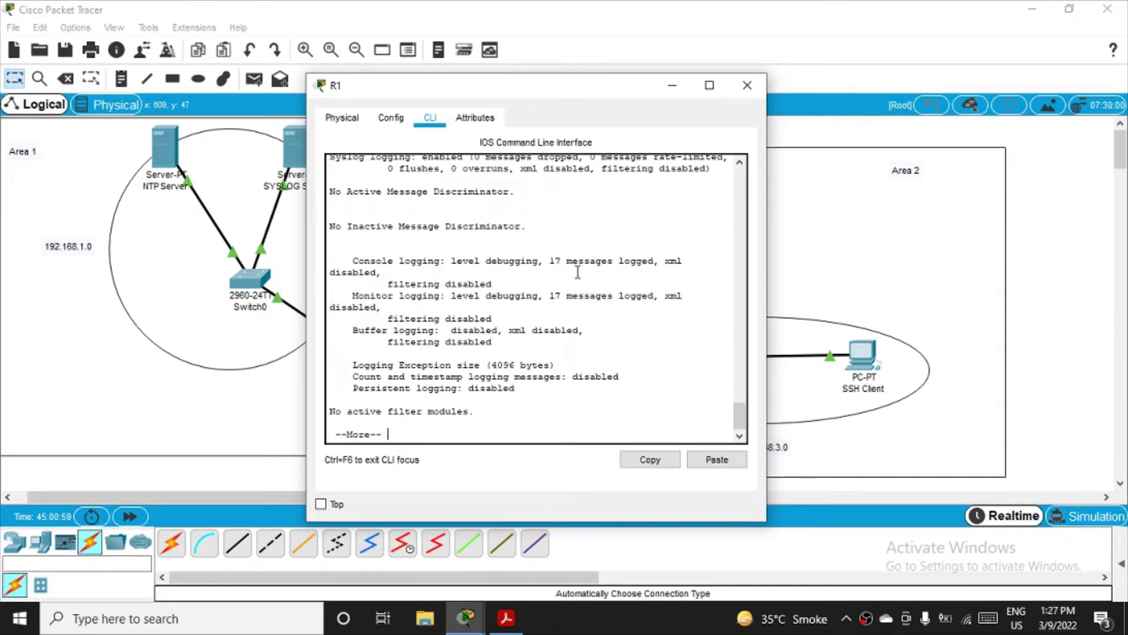
drag(550, 260, 648, 260)
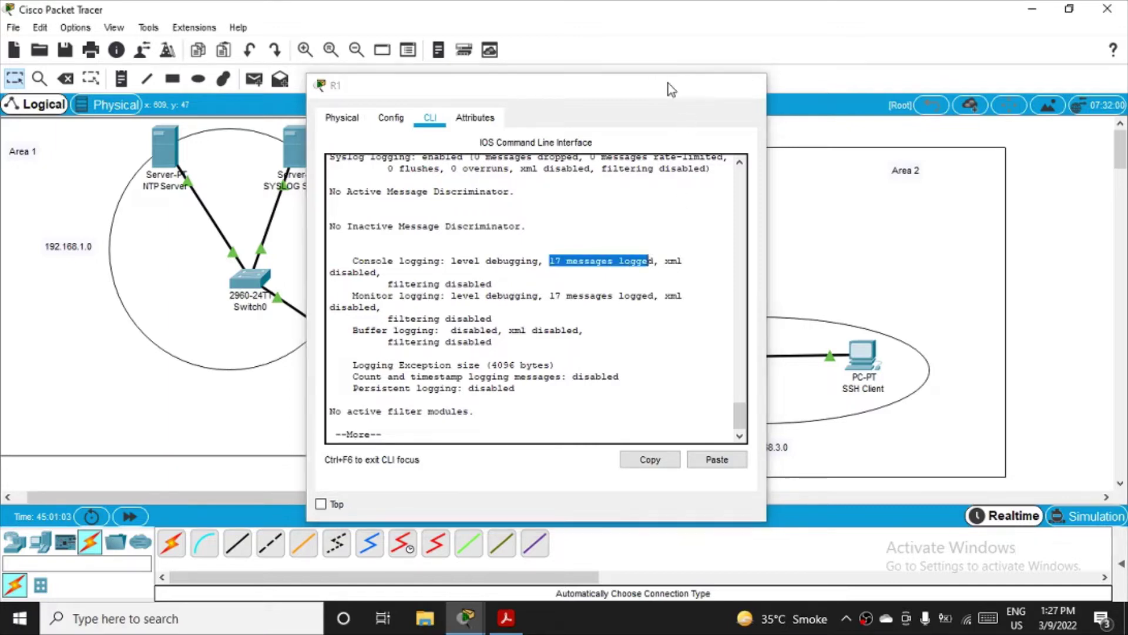
- Minimize R1's console and view the SYSLOG Server's empty syslog log under Services
click(671, 87)
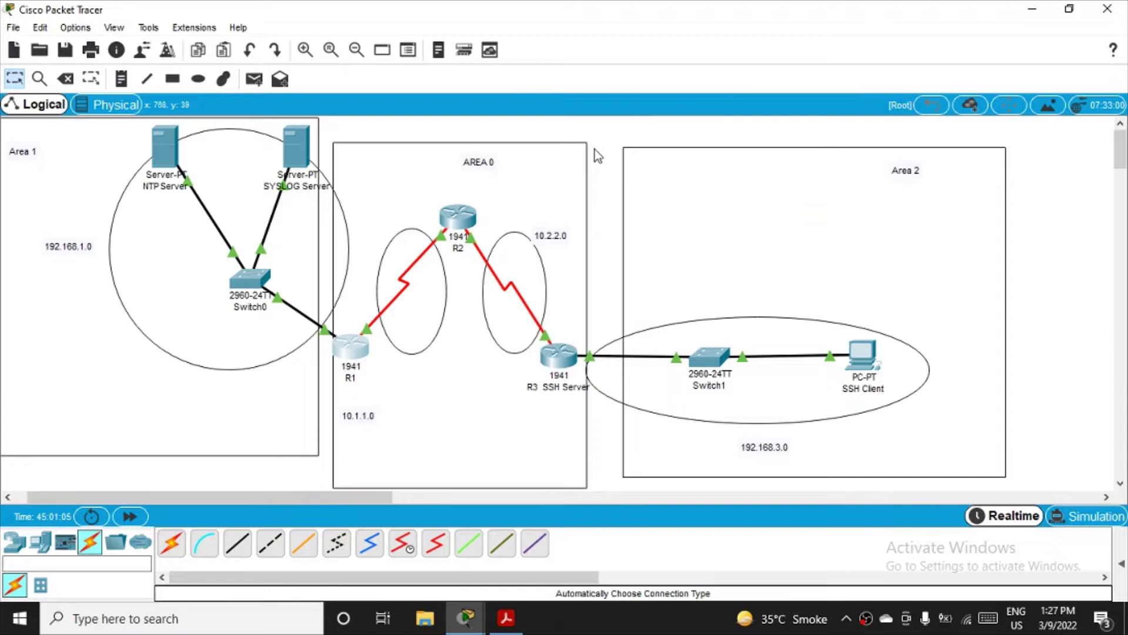
click(297, 153)
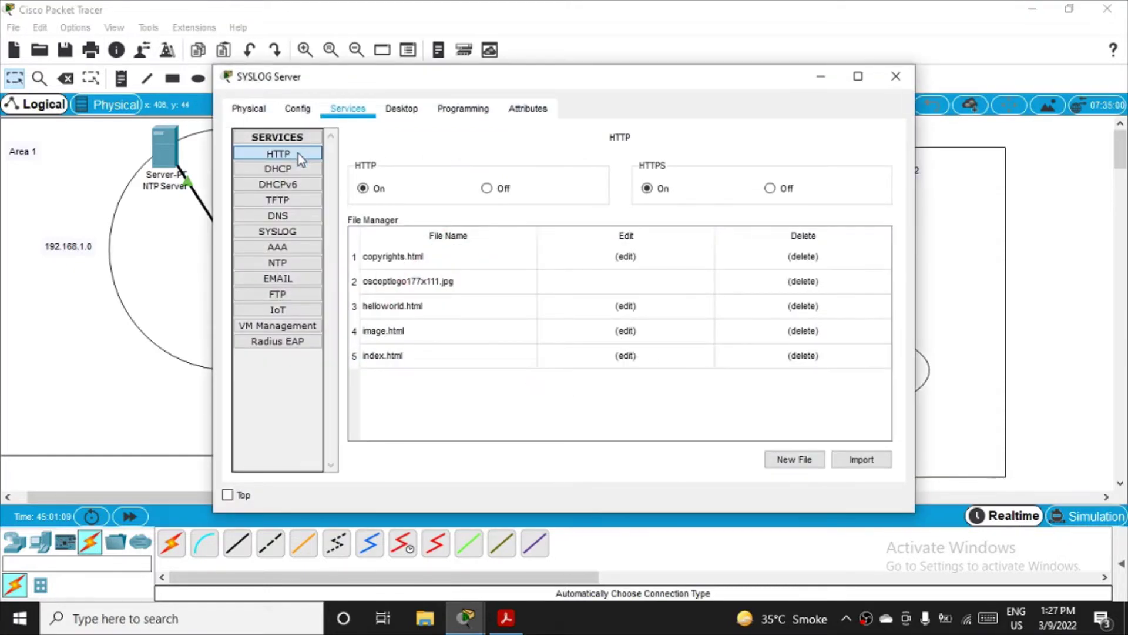
click(287, 236)
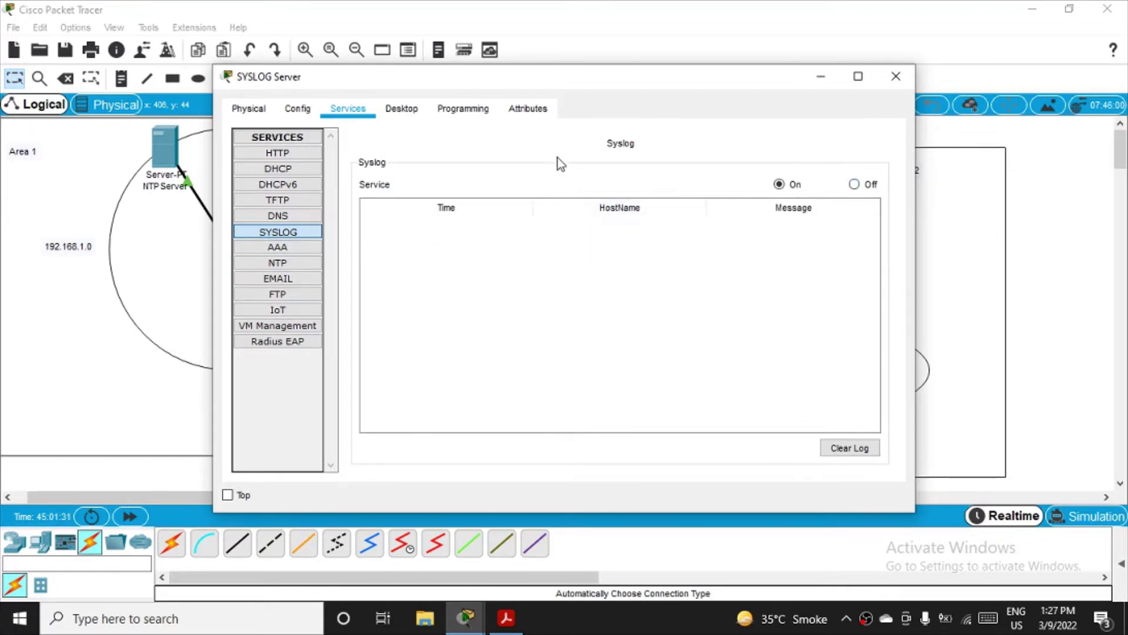
click(310, 251)
click(308, 233)
- On R2, set logging host 192.168.1.3 from global configuration, exit, and run show logging
click(896, 78)
click(462, 222)
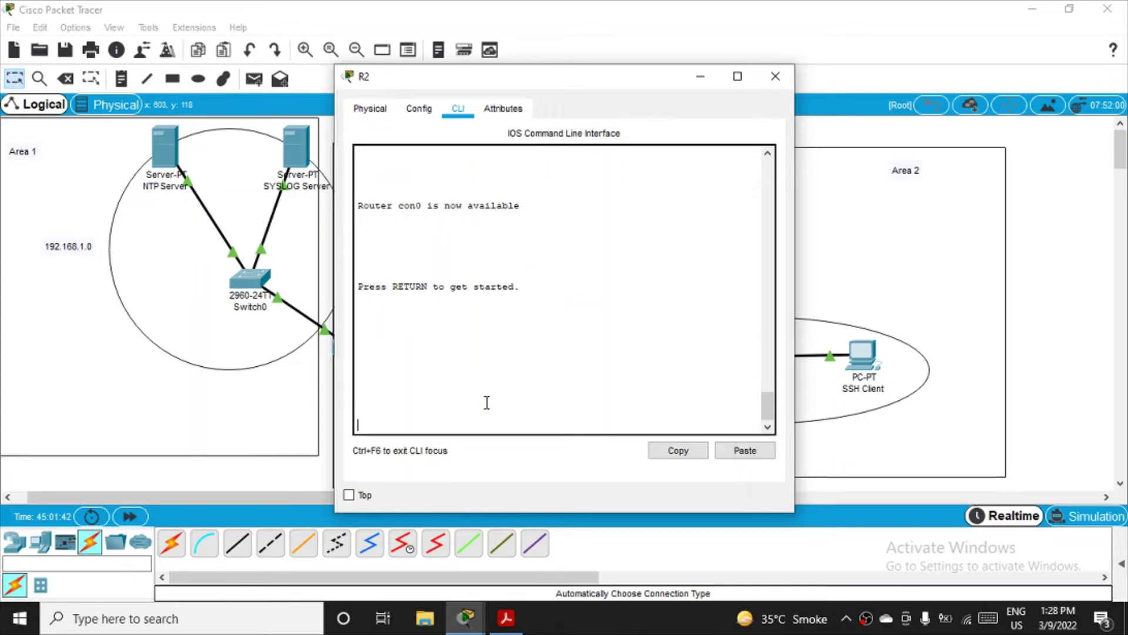
key(Return)
key(Return)
text(en)
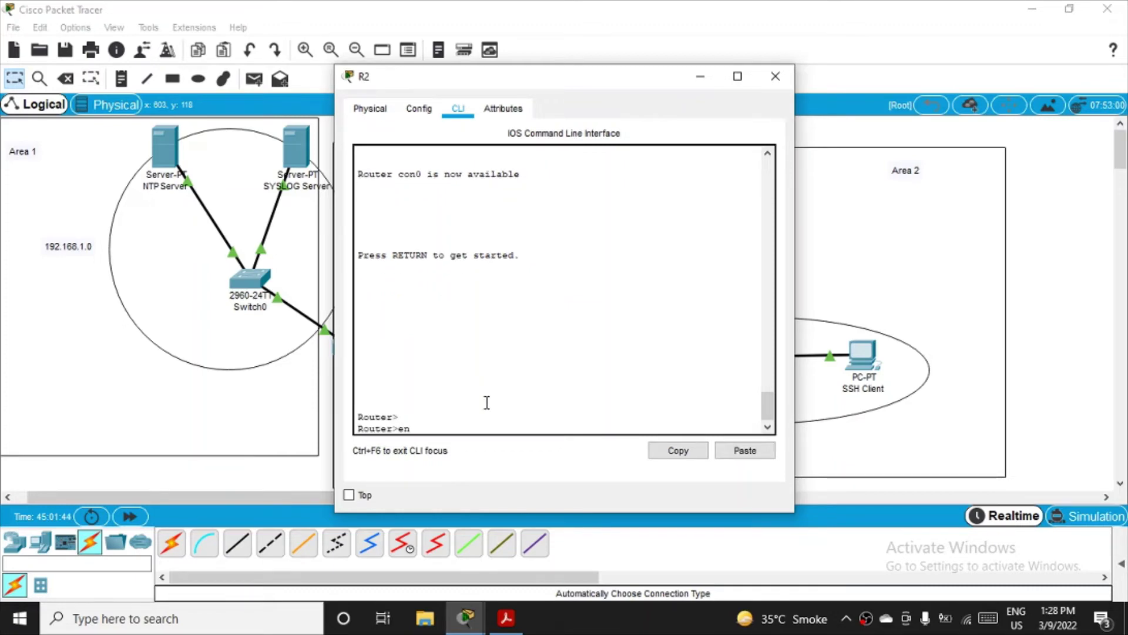
key(Return)
text(conf)
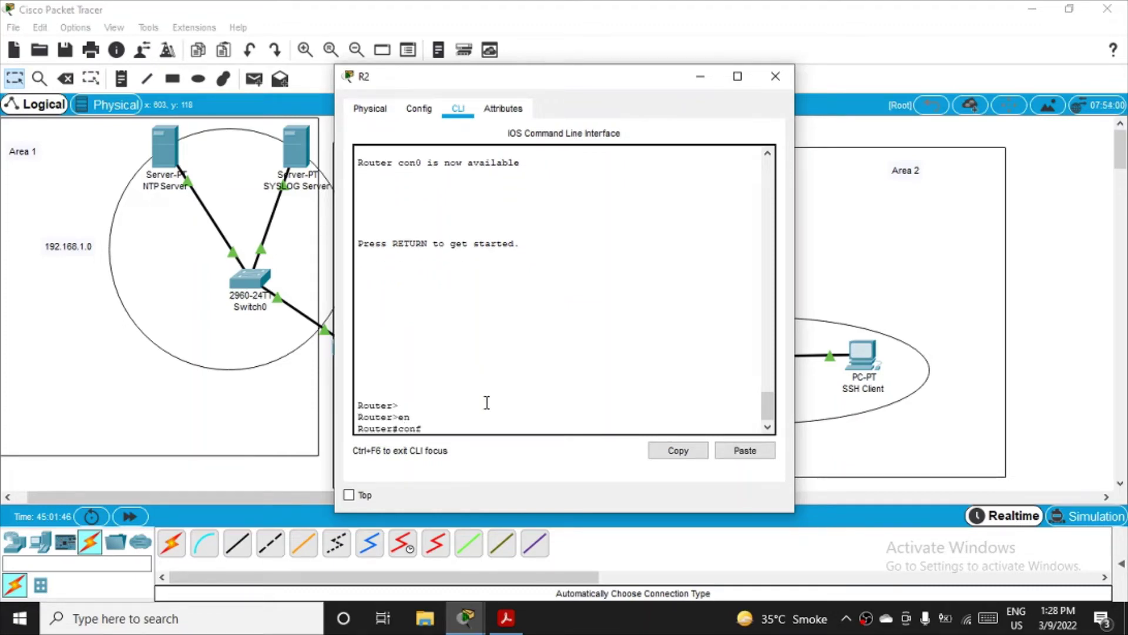
text( t)
key(Return)
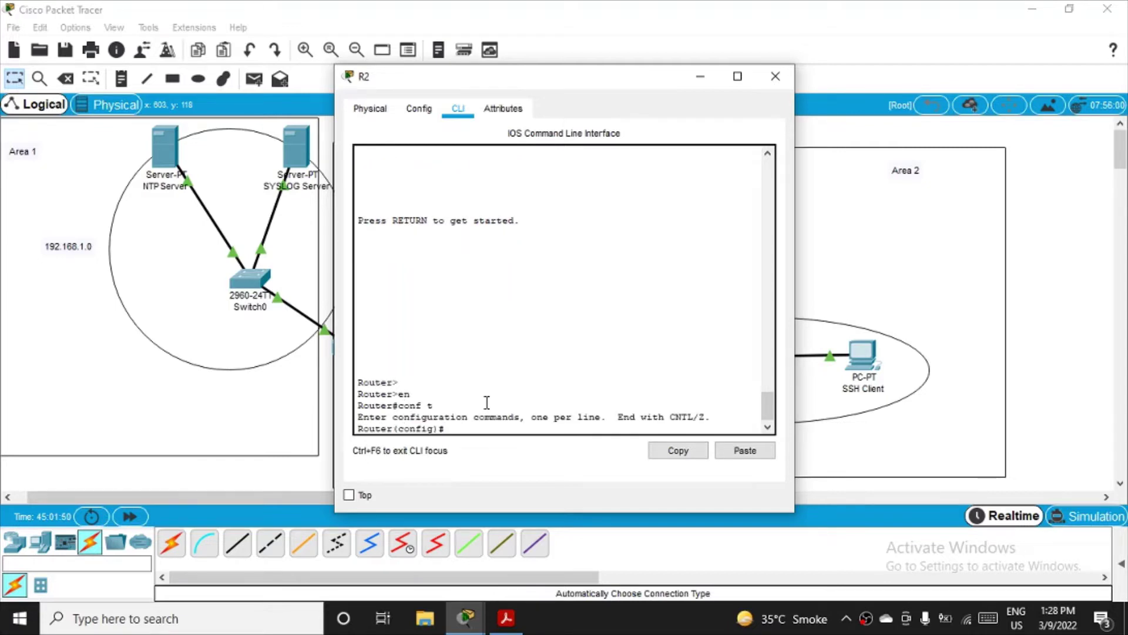
text(logging host 192.)
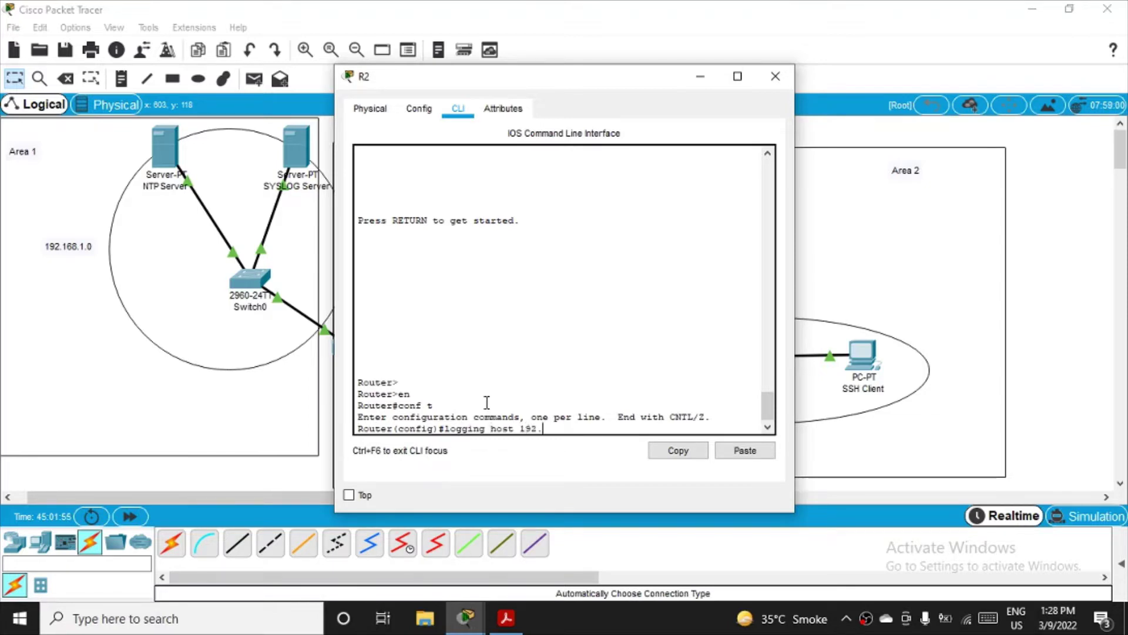
text(168.1.3)
key(Return)
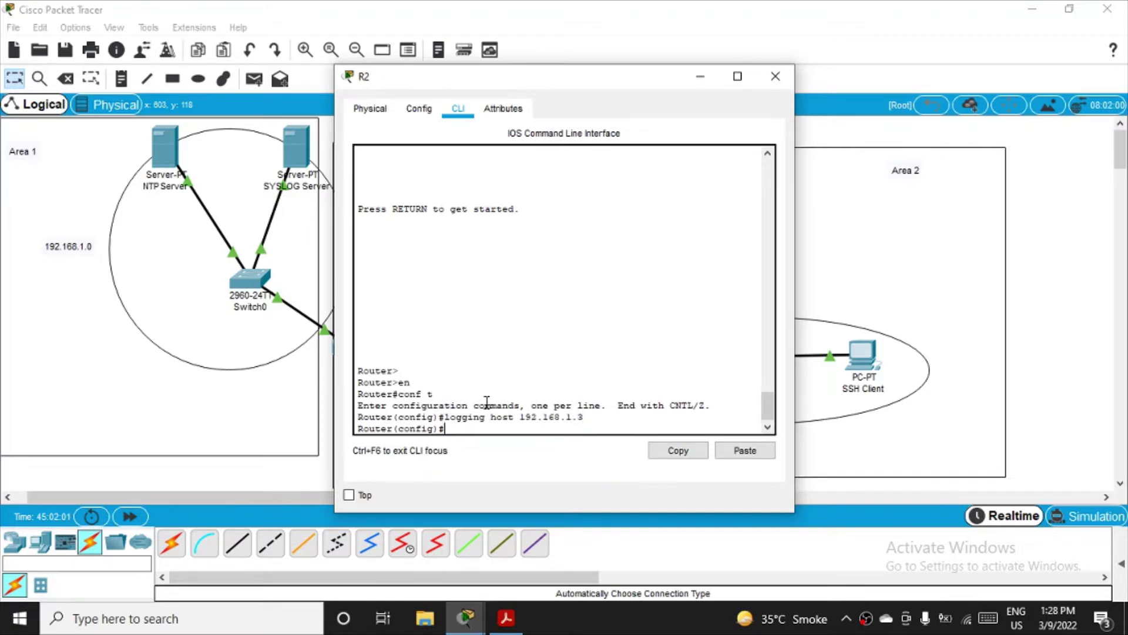
text(exit)
key(Return)
key(Return)
text(show)
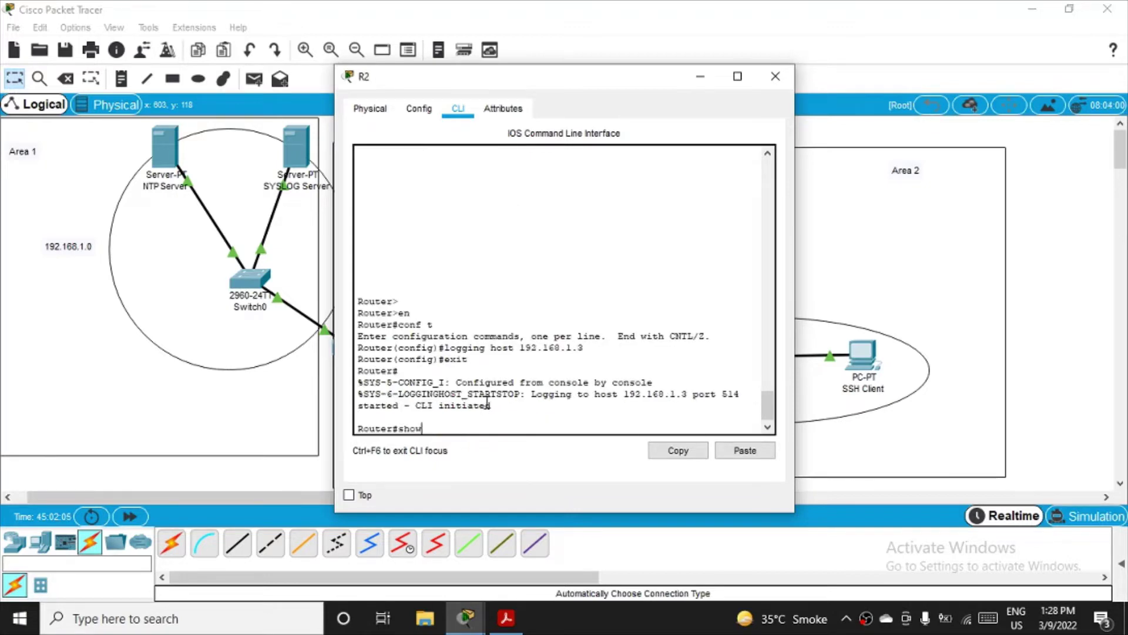
text( logging)
key(Return)
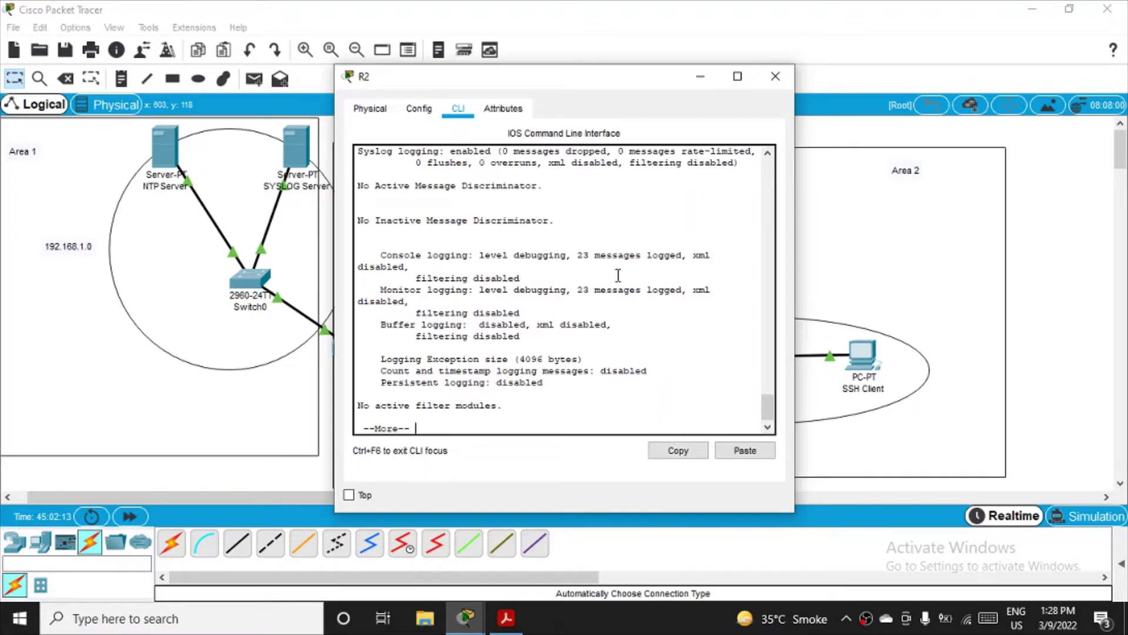
- Close R2's console and view the SYSLOG Server's IP configuration showing 192.168.1.3
click(775, 76)
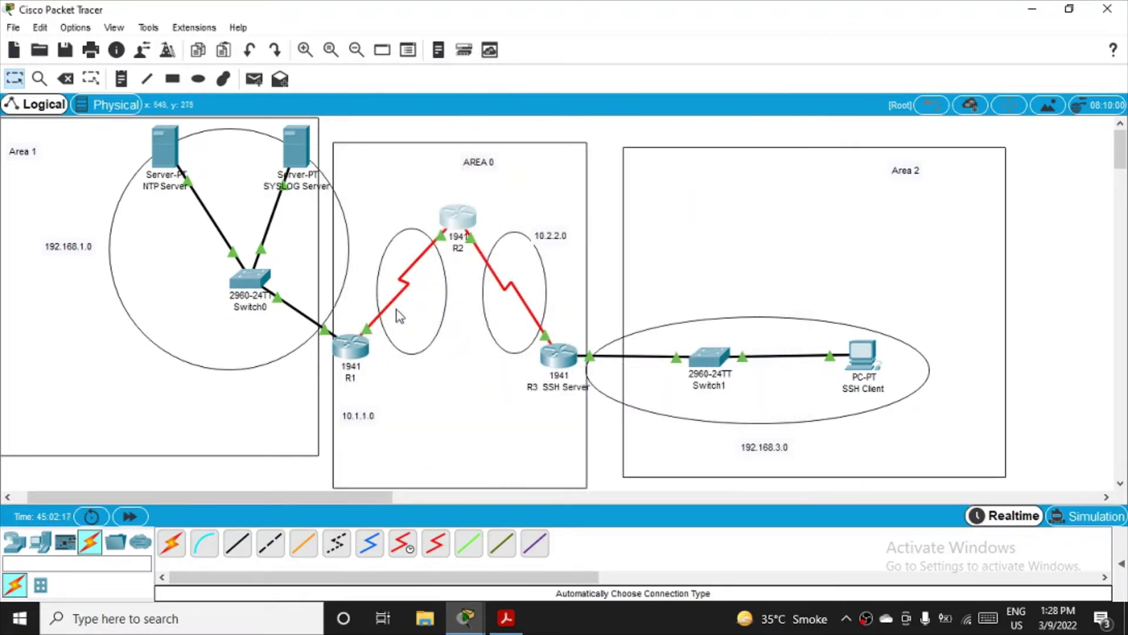
click(297, 142)
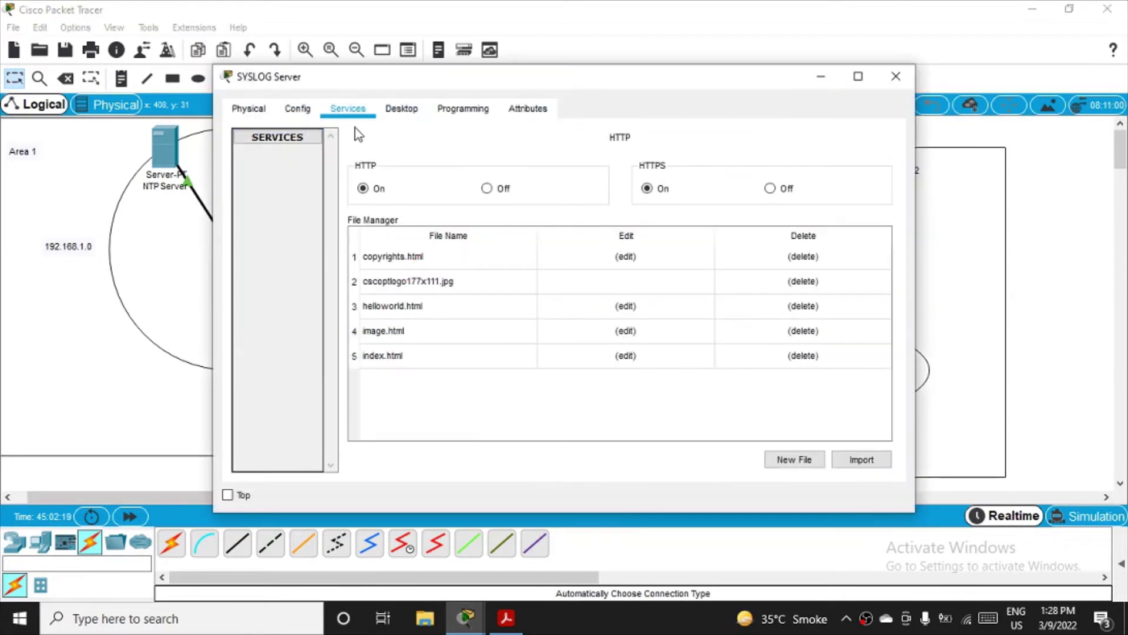
click(403, 111)
click(277, 211)
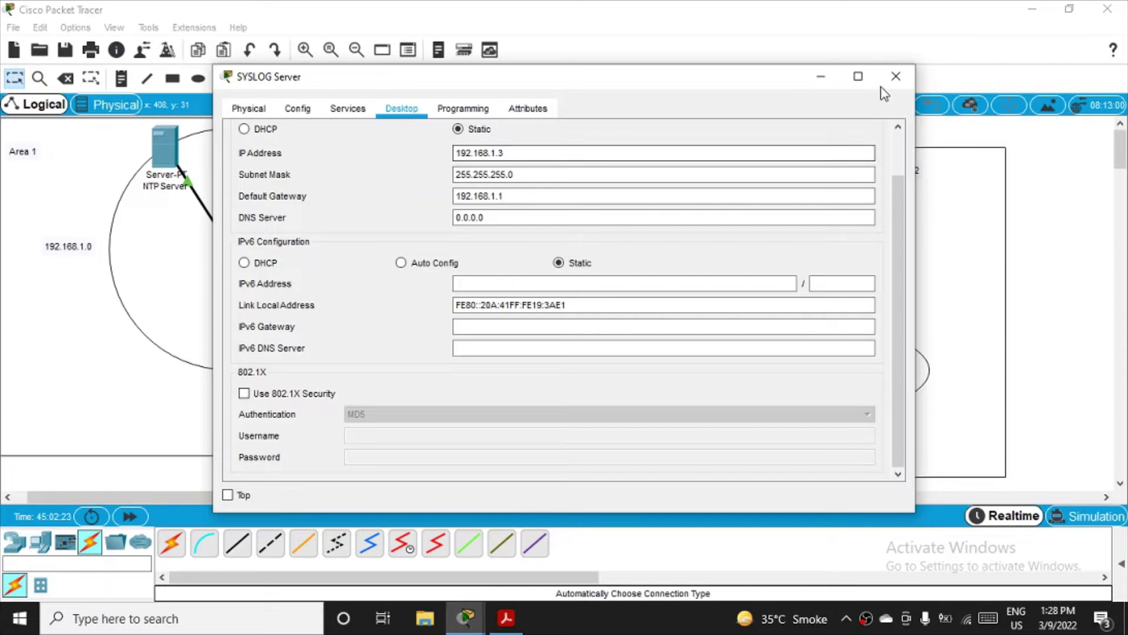
- Reopen the SYSLOG Server and view its syslog table with messages from 10.1.1.2
click(895, 77)
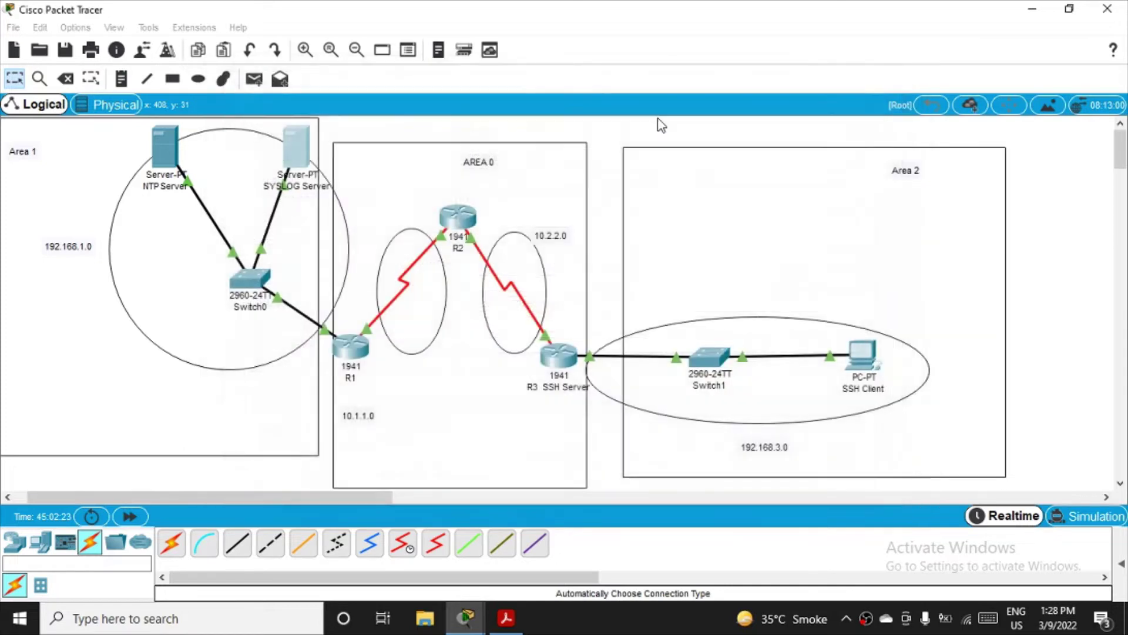
click(304, 150)
click(355, 111)
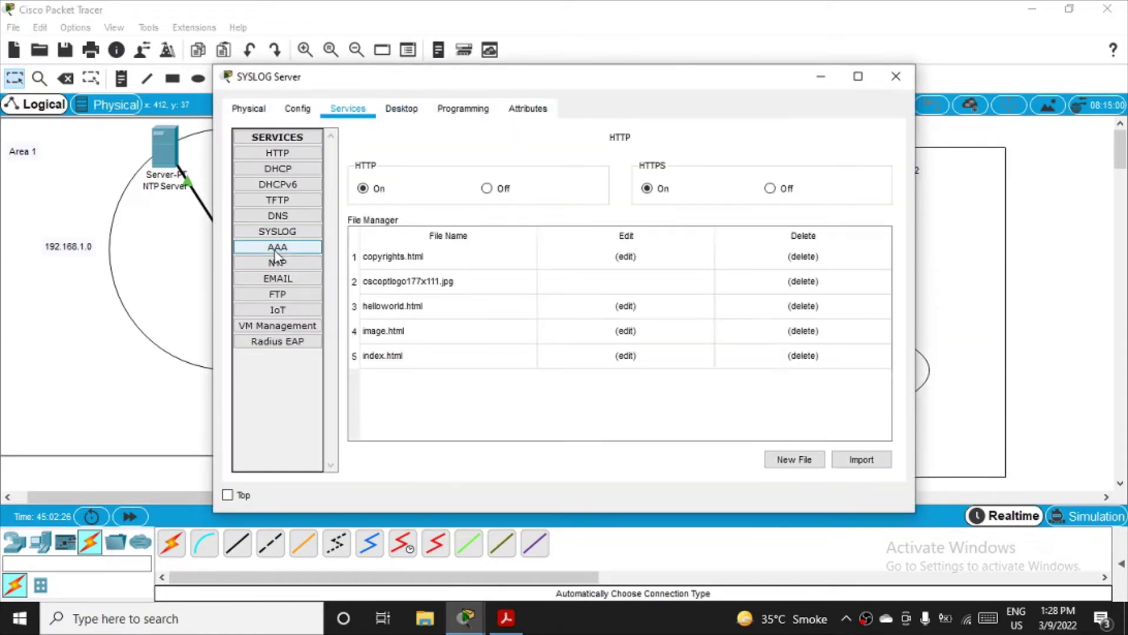
click(296, 232)
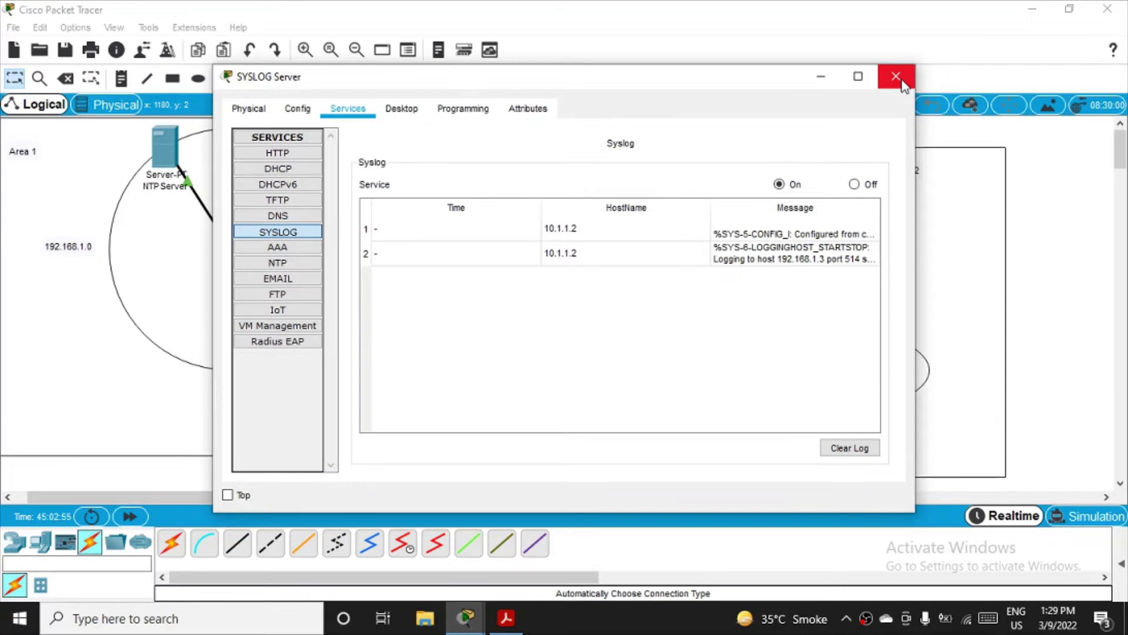
- Close the SYSLOG Server window to return to the network topology
click(897, 78)
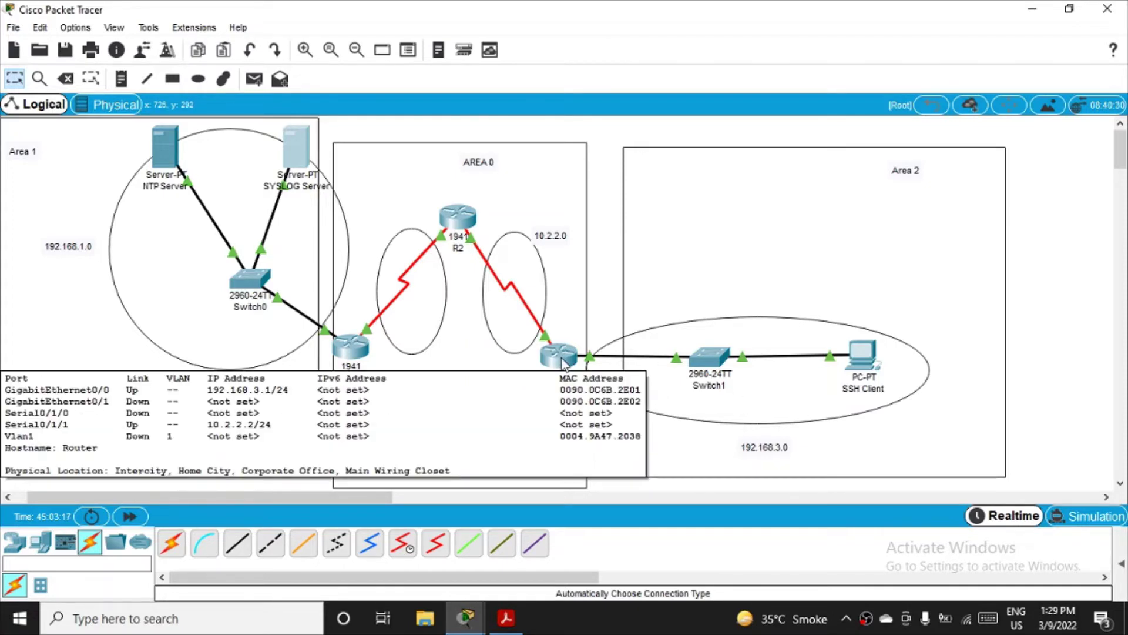
mouse_move(858, 361)
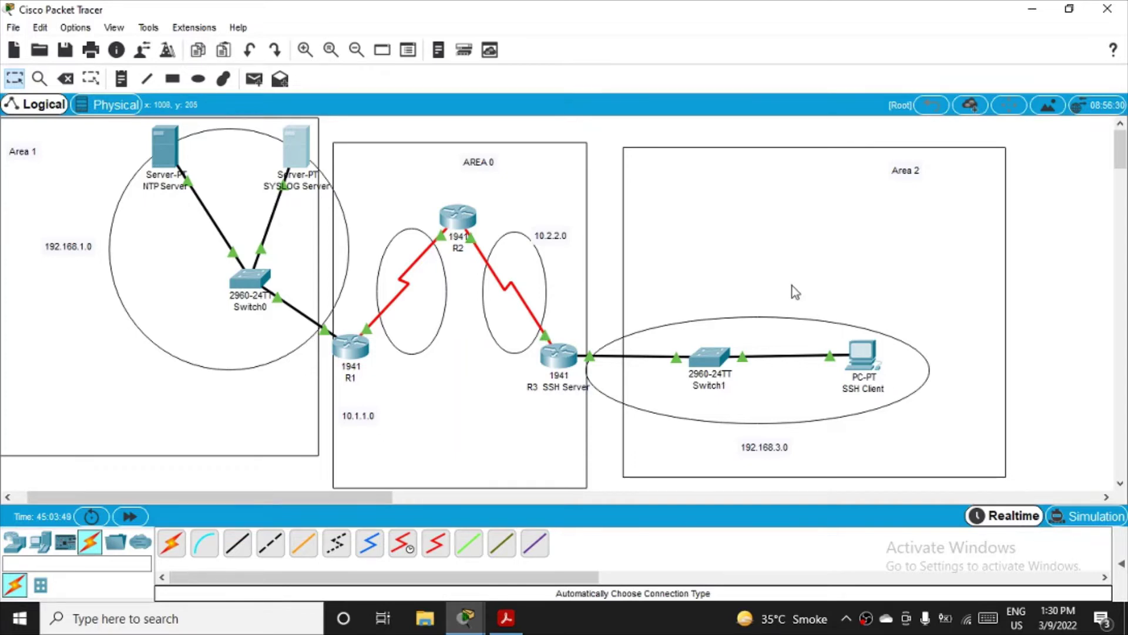
- On R3, enter enable and global configuration, then set ip domain-name ccnasecurity.com
click(559, 356)
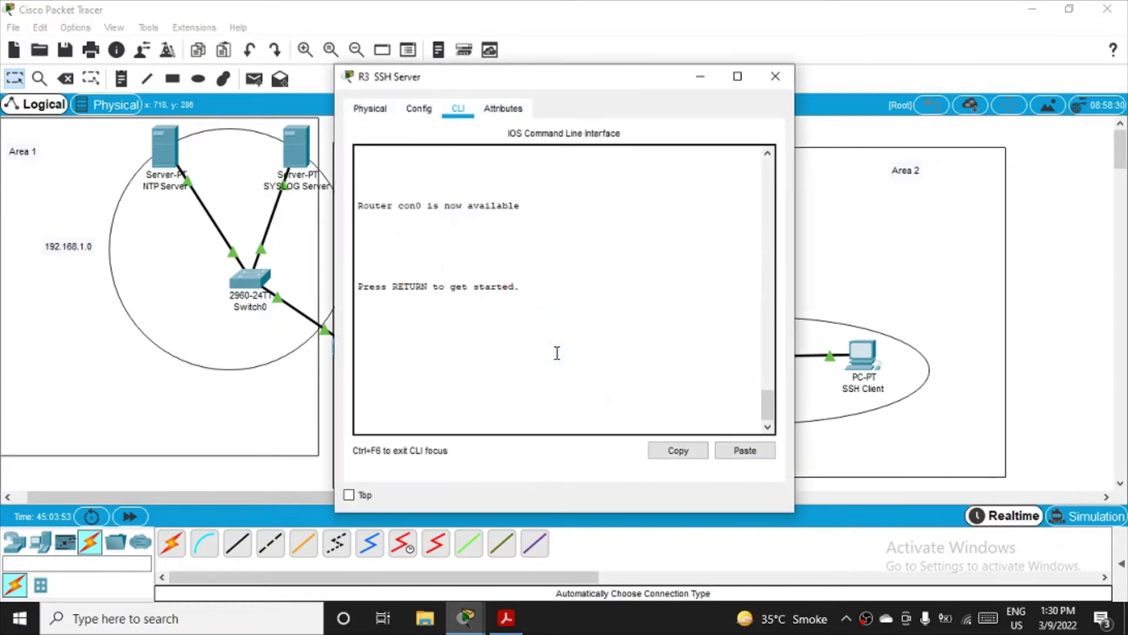
key(Return)
key(Return)
text(er>e)
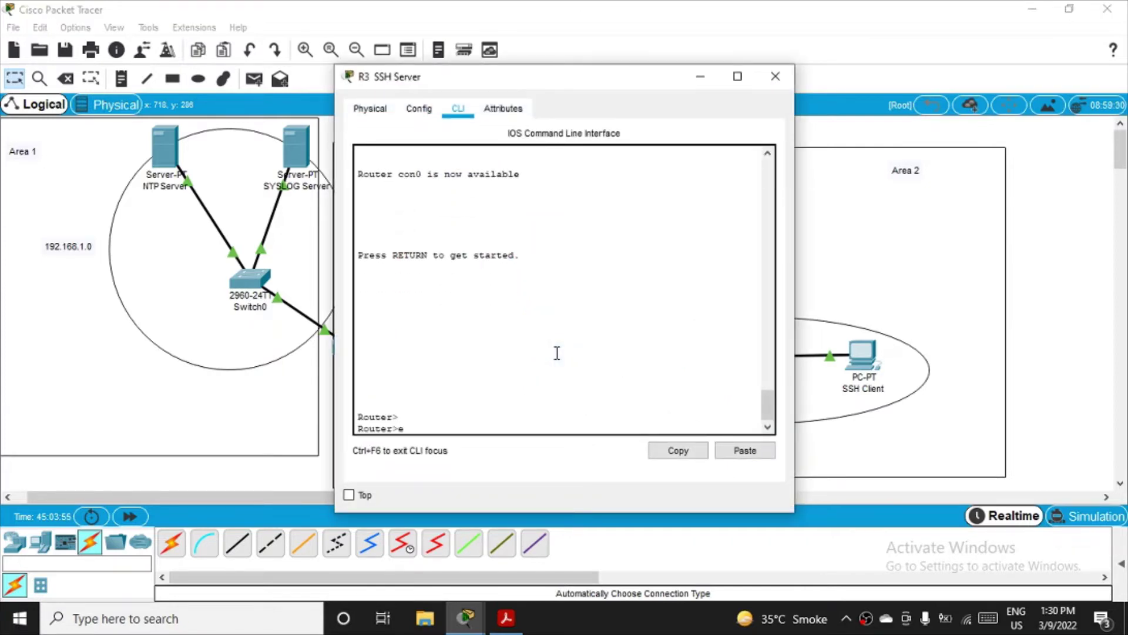
text(n)
key(Return)
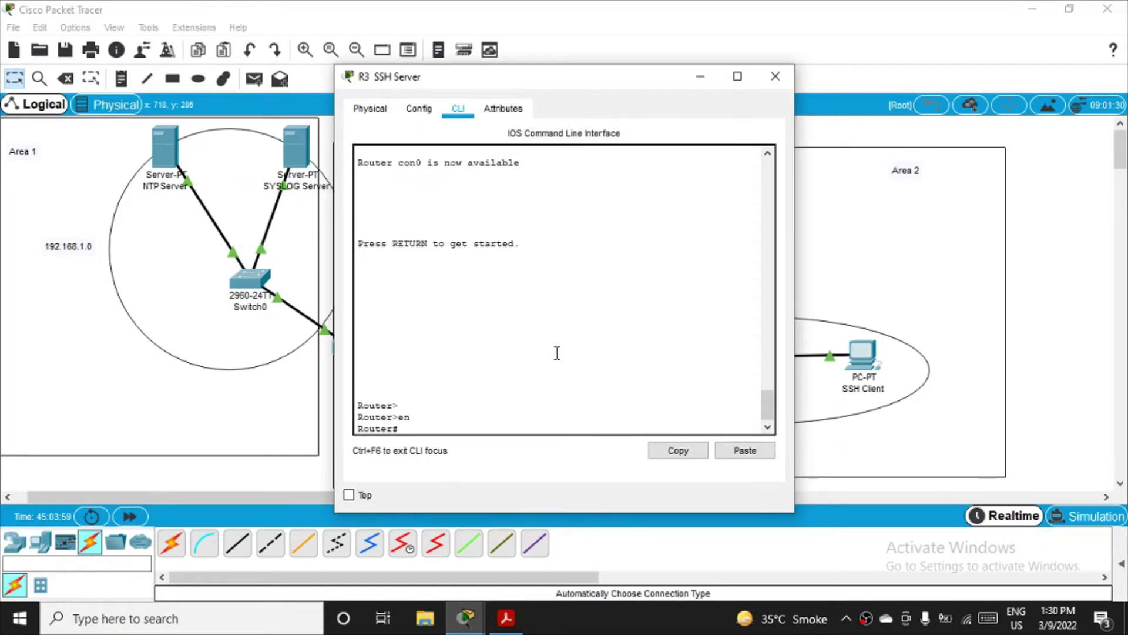
text(conf)
key(Return)
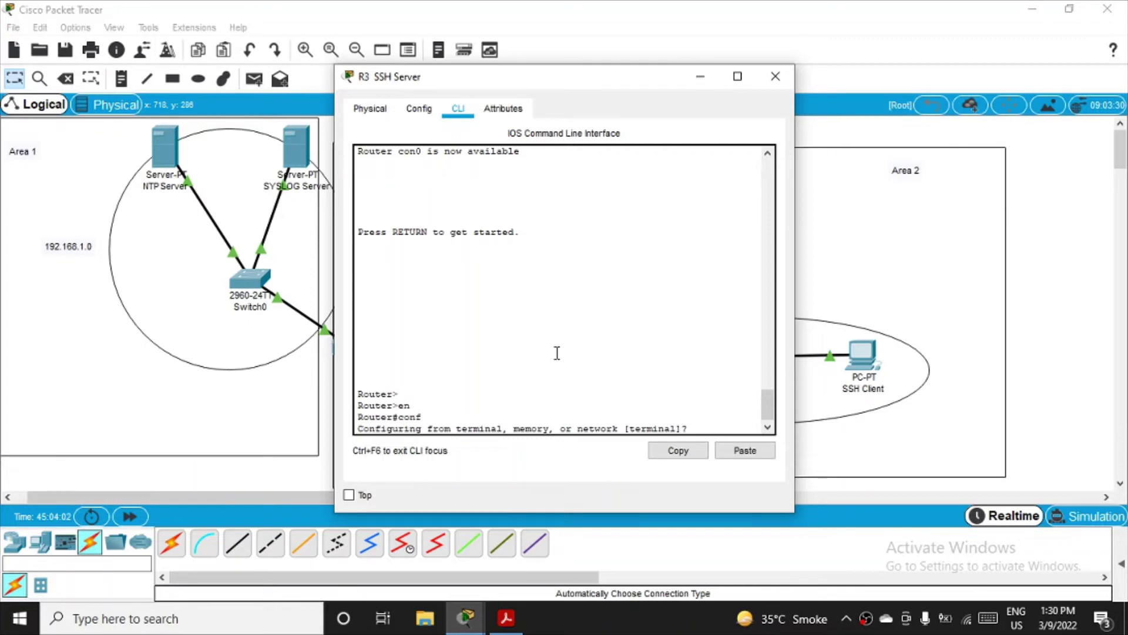
key(Return)
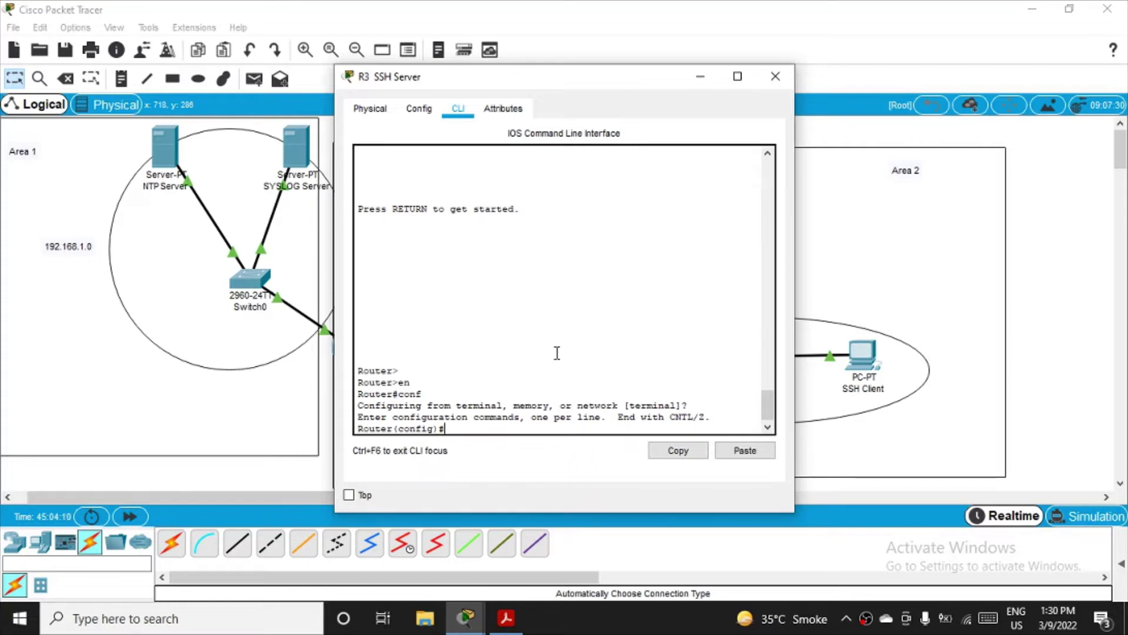
text(ip domain-name)
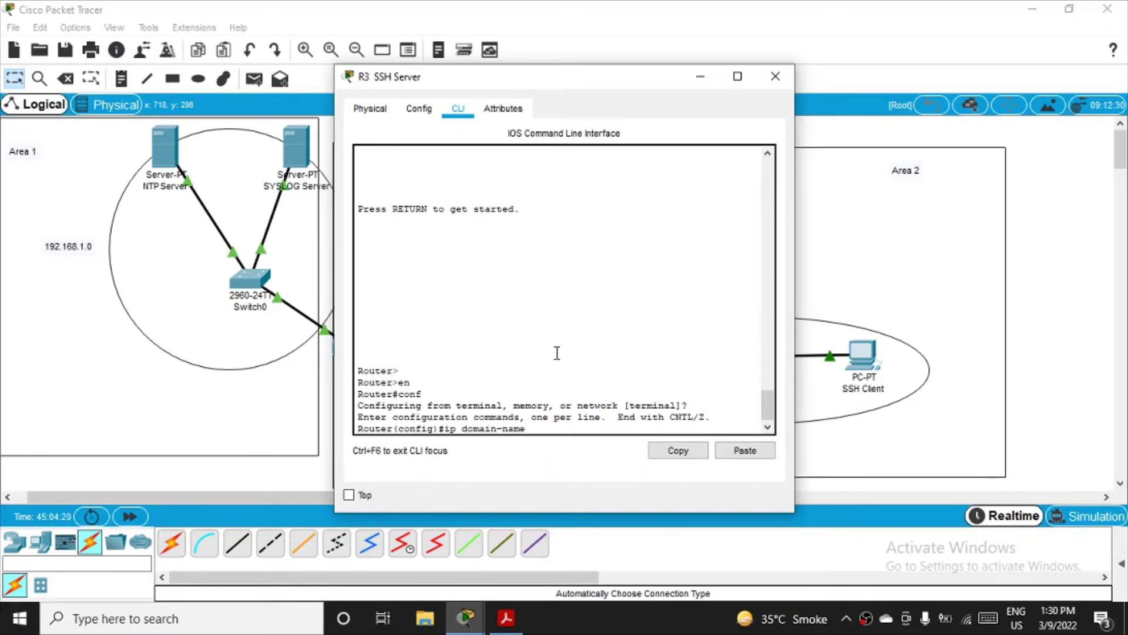
text( ccnasecur)
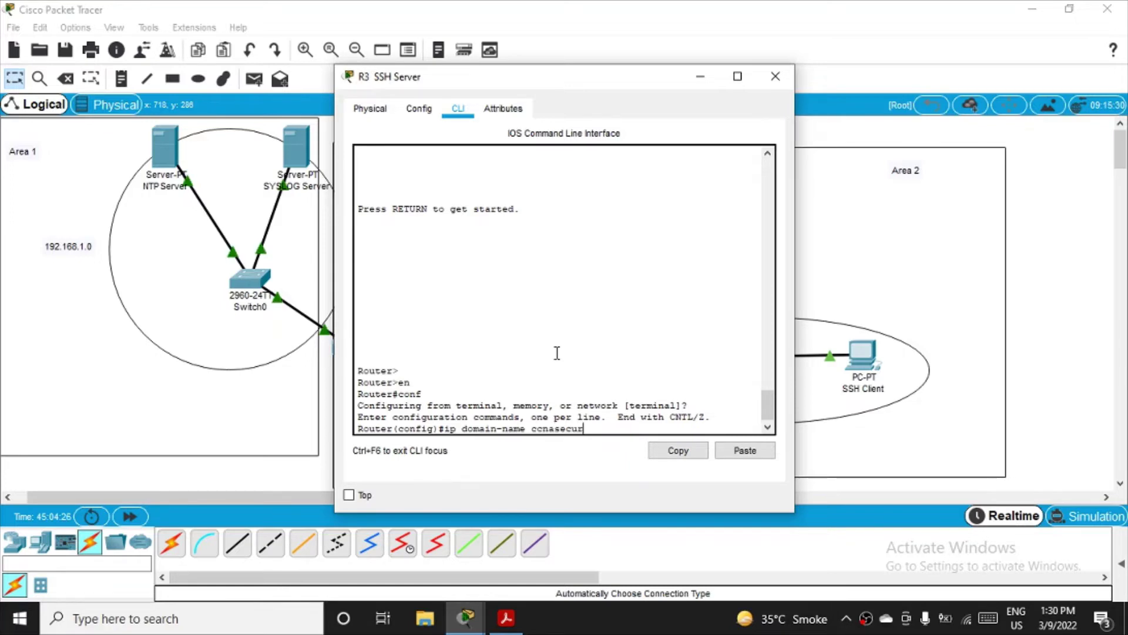
text(ity.com)
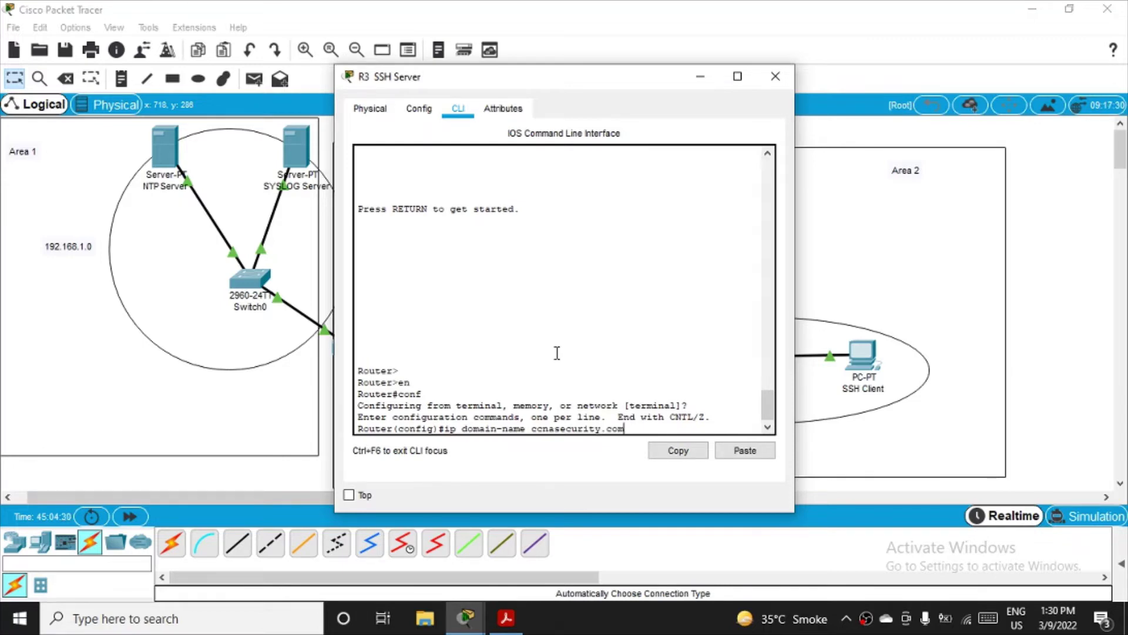
key(Return)
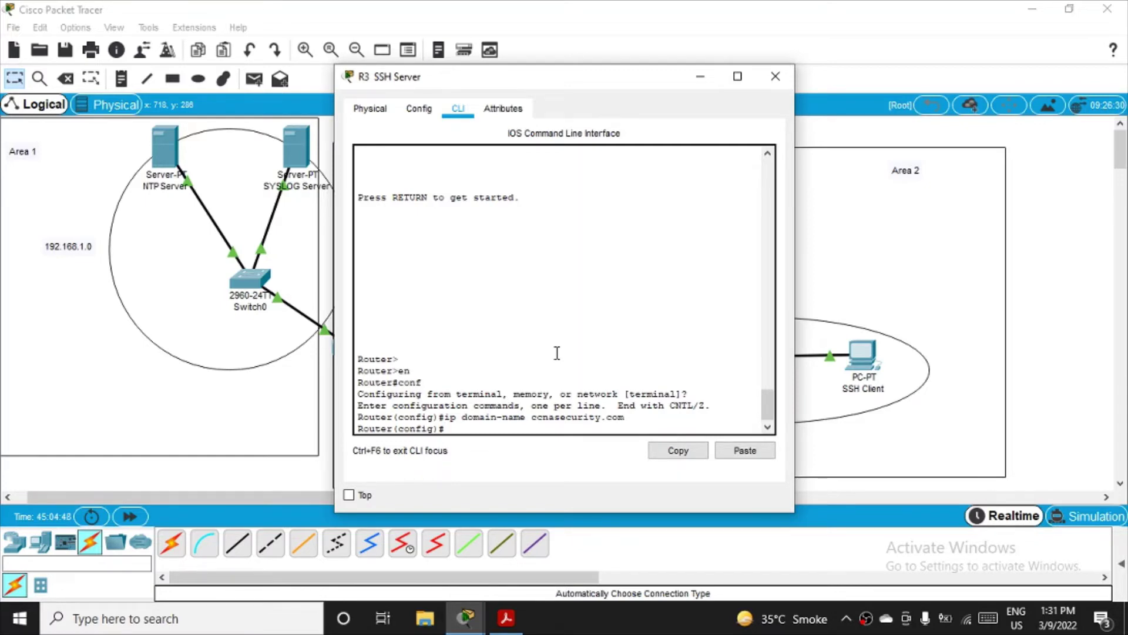
- Create an R3 admin account with privilege 15 and a secret password, correcting a password typo
text(username SSHadmin)
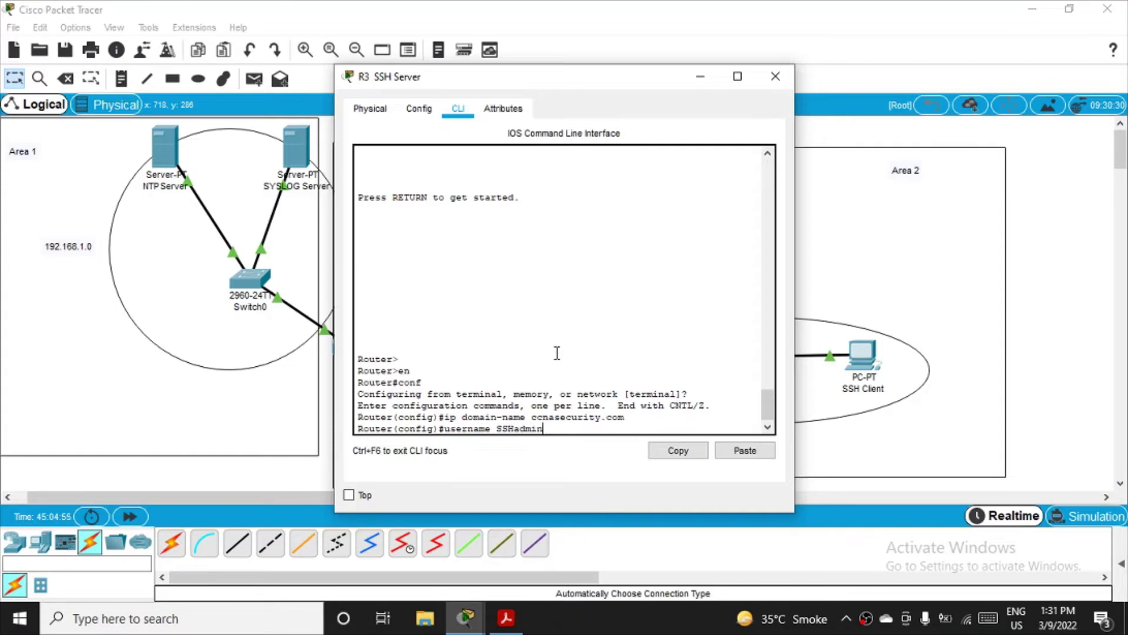
text( p)
text(ric)
text(ilege)
text( 15)
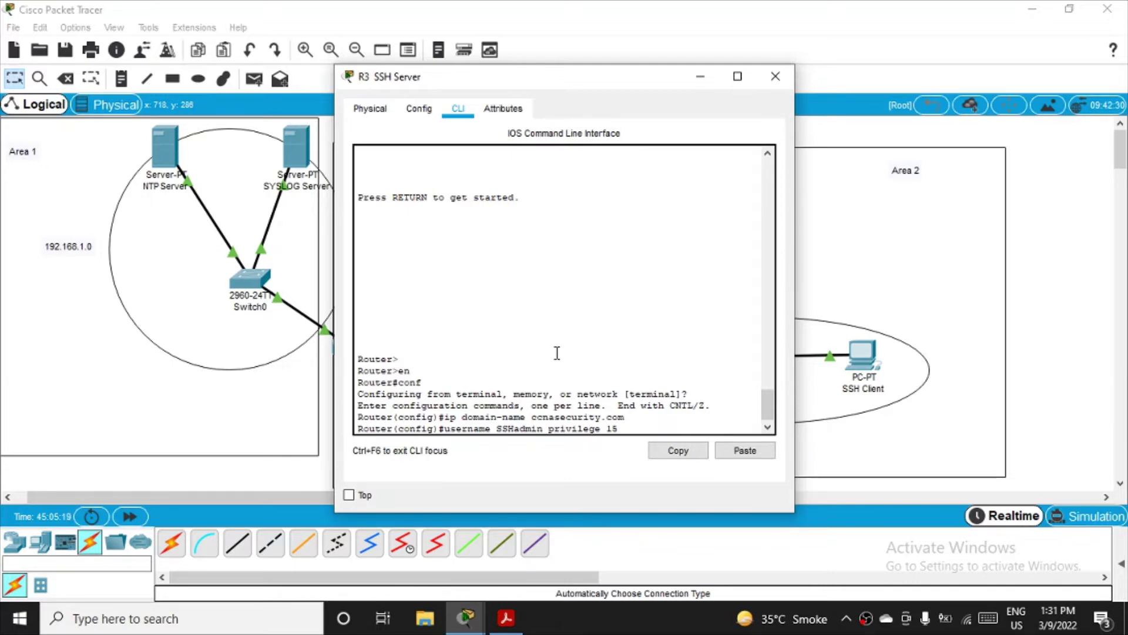
text(secret ciscossh)
text(pa55)
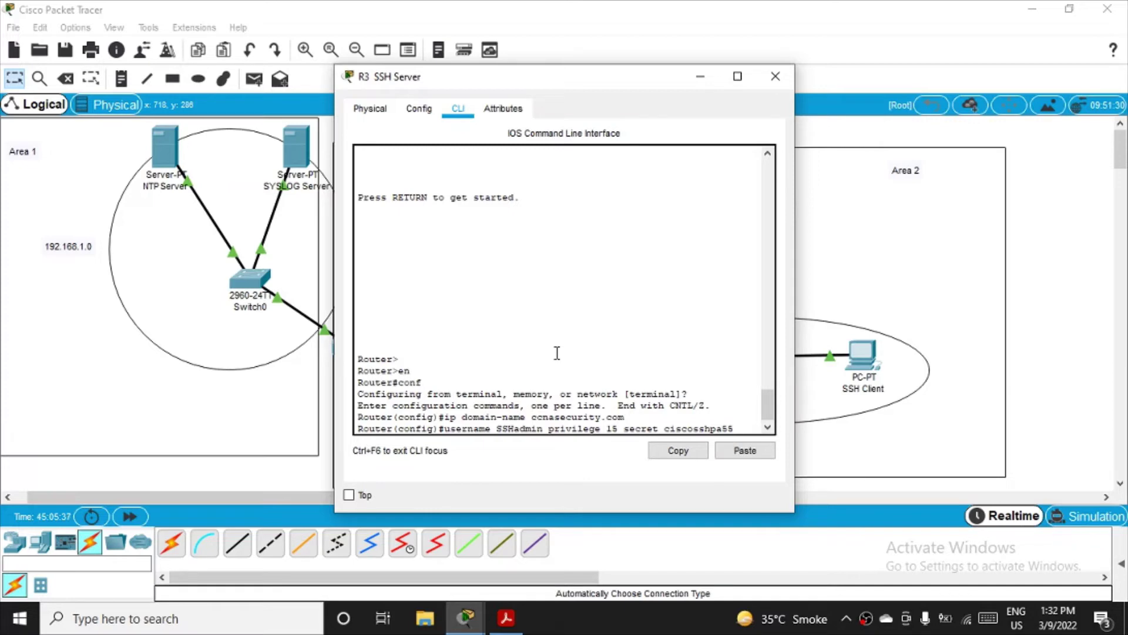
triple_click(722, 429)
click(722, 429)
key(BackSpace)
key(BackSpace)
key(BackSpace)
key(BackSpace)
key(BackSpace)
key(BackSpace)
key(BackSpace)
text(pa55)
key(Return)
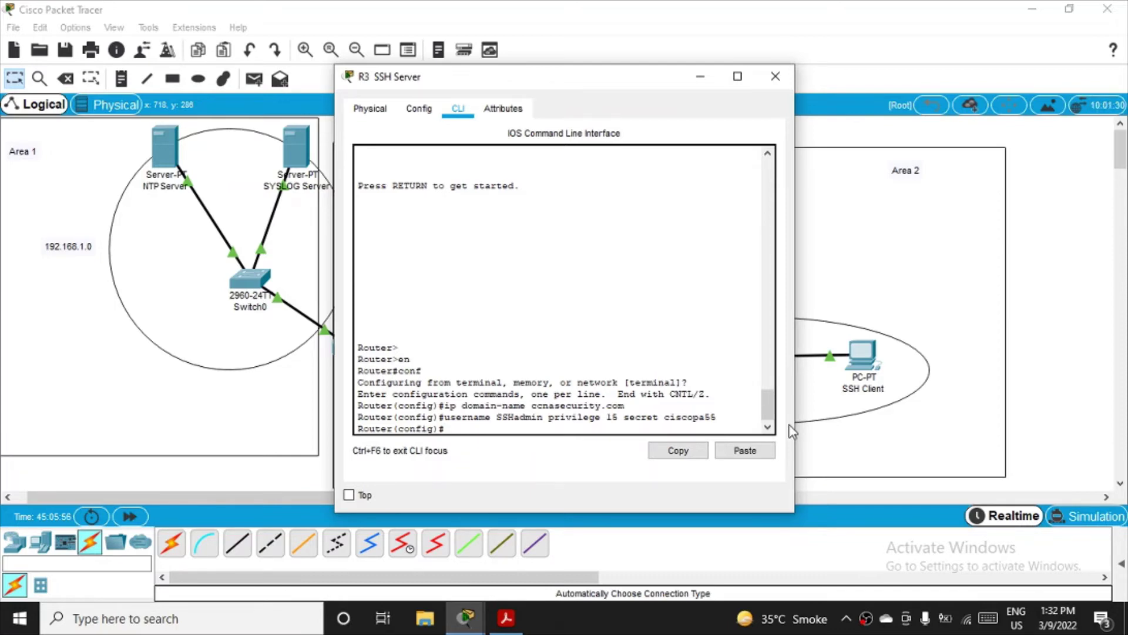
- Configure line vty 0 4 on R3 with login local and transport input ssh
text(line vty 0 4)
key(Return)
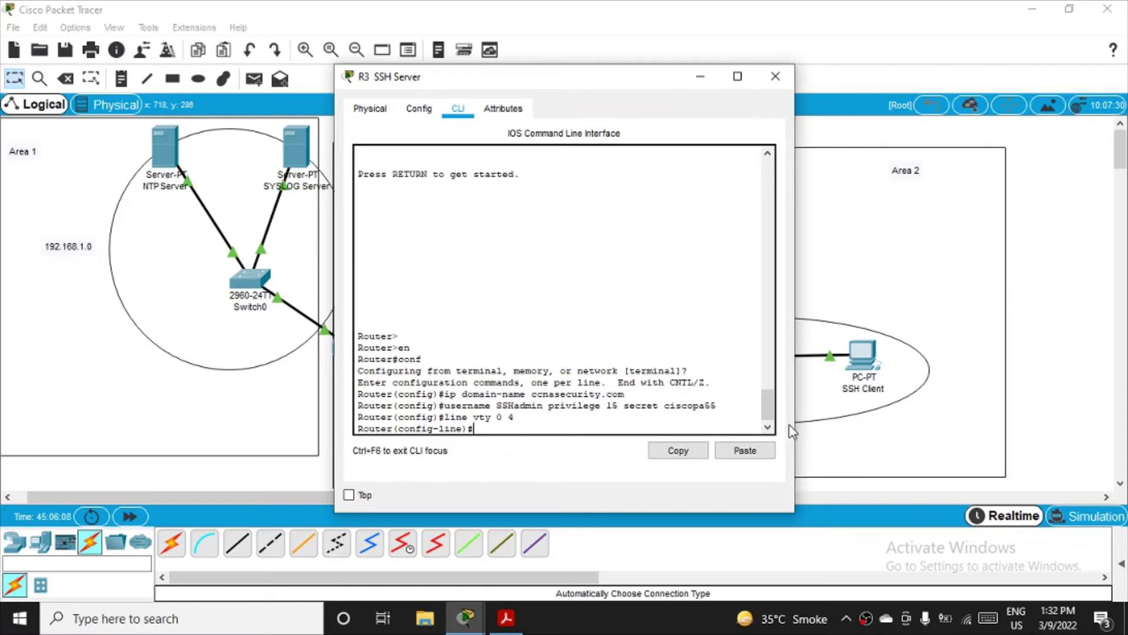
text(login local)
key(Return)
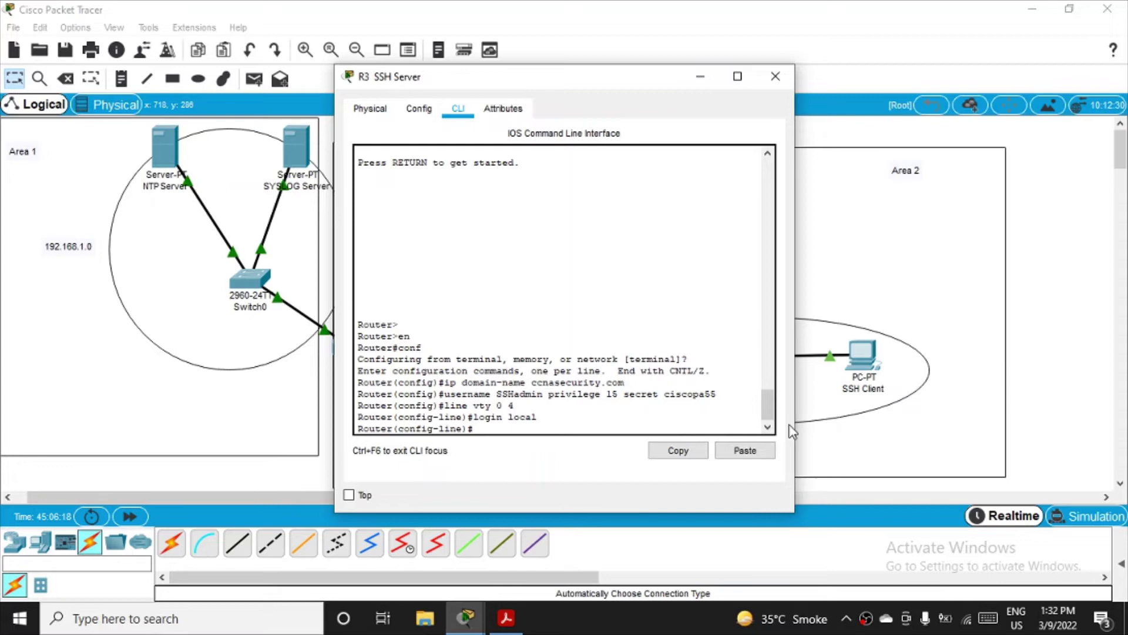
text(transpo)
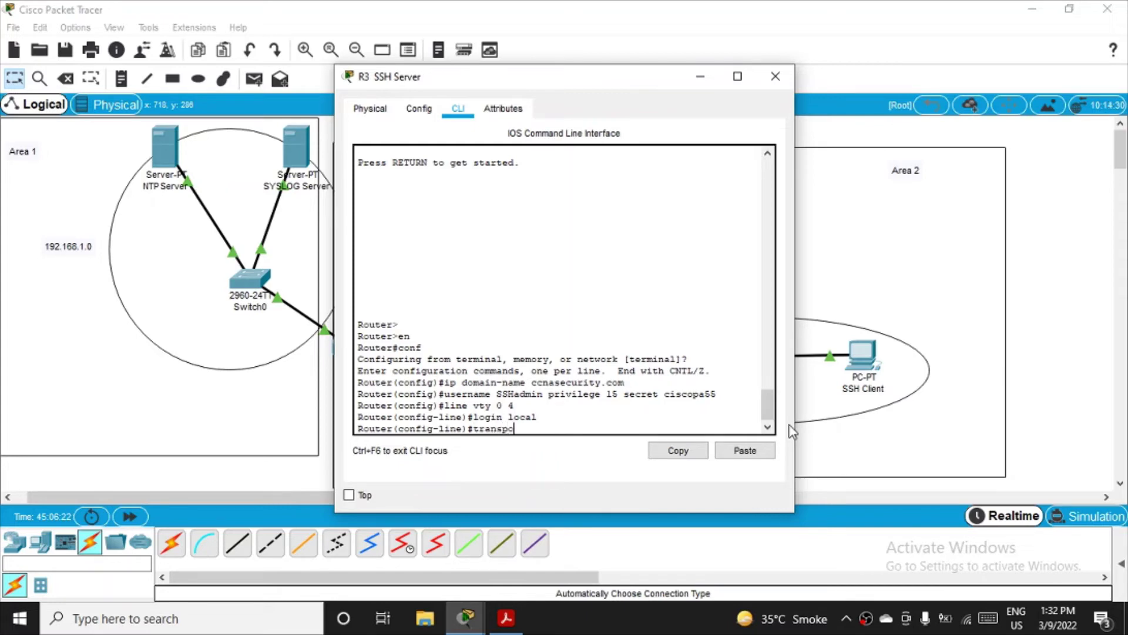
text(rt inpi)
key(BackSpace)
text(ut ss)
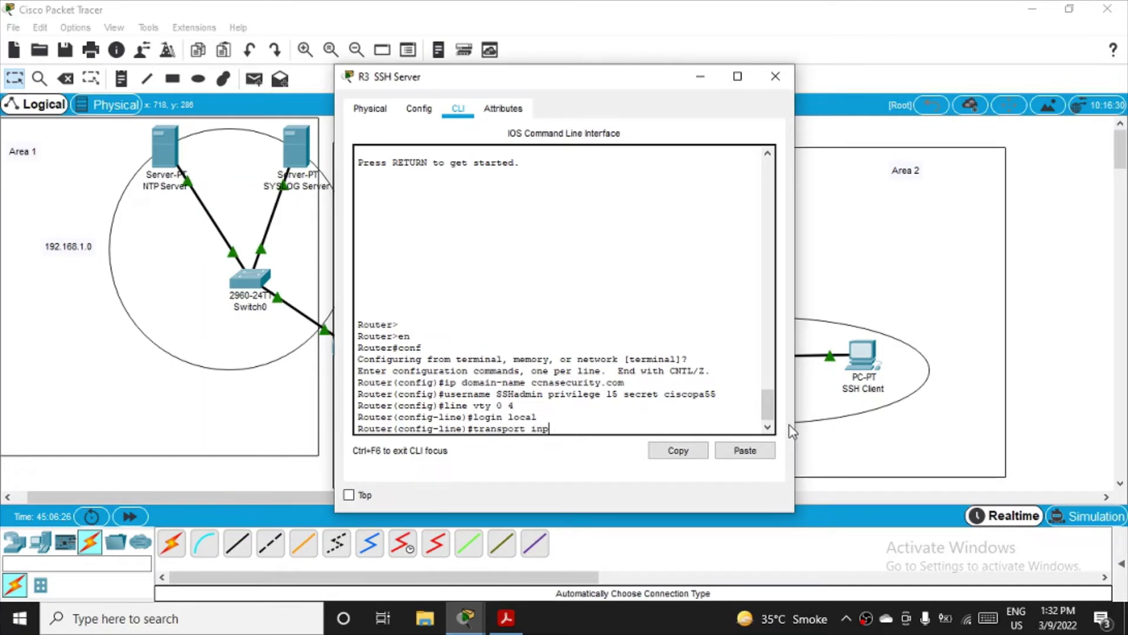
text(h)
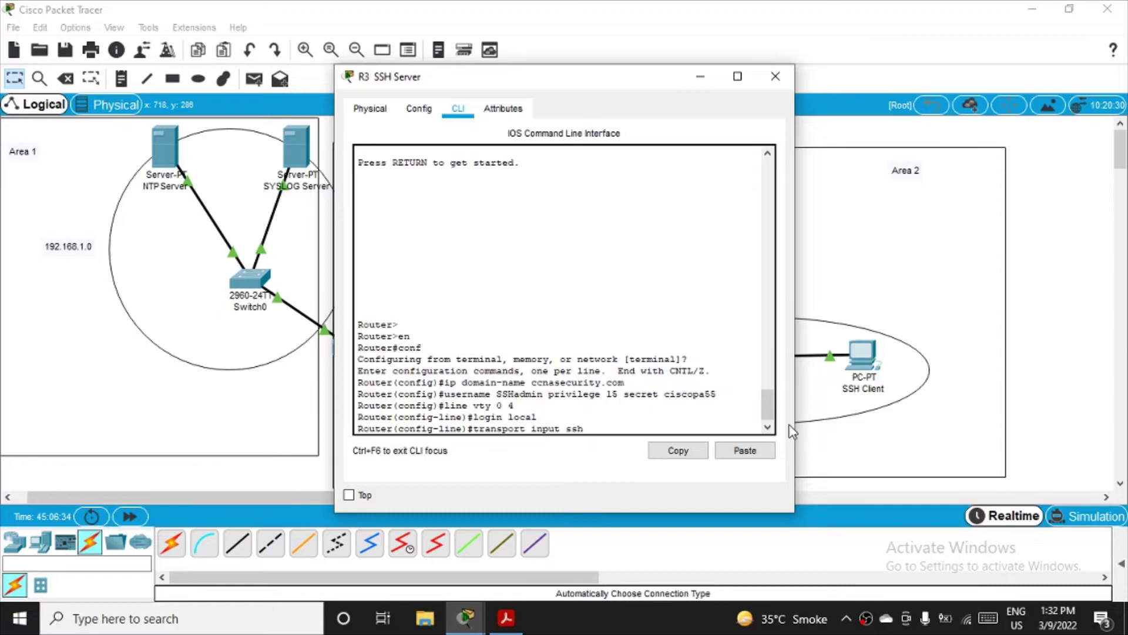
key(Return)
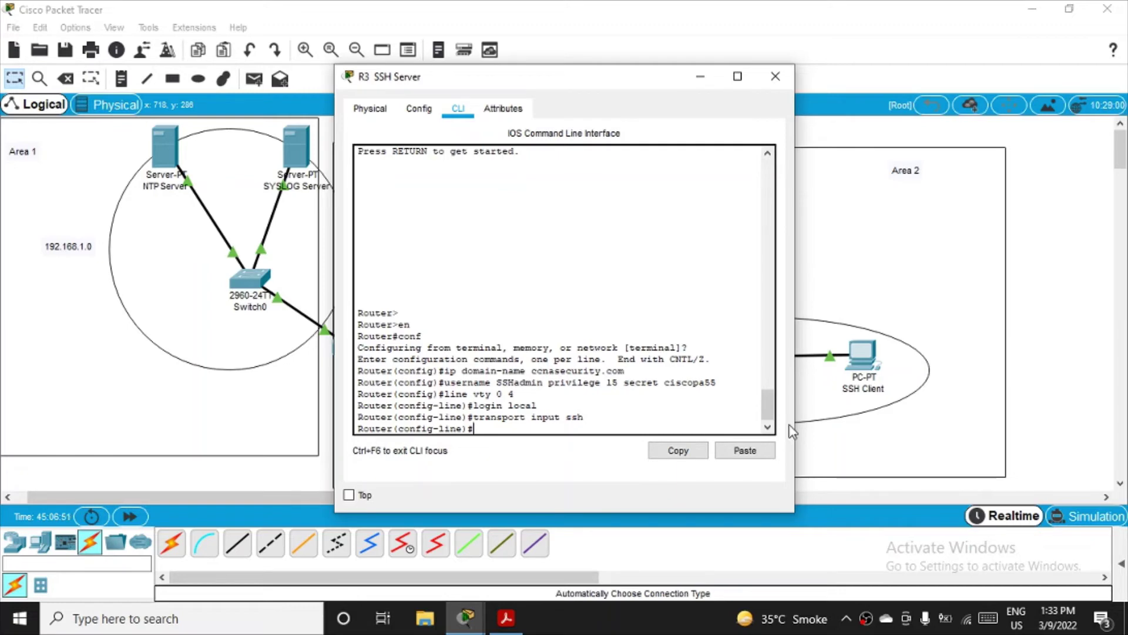
- Clear R3's existing RSA keys with crypto key zeroize rsa in global configuration mode
text(cyrpto key zzeroi)
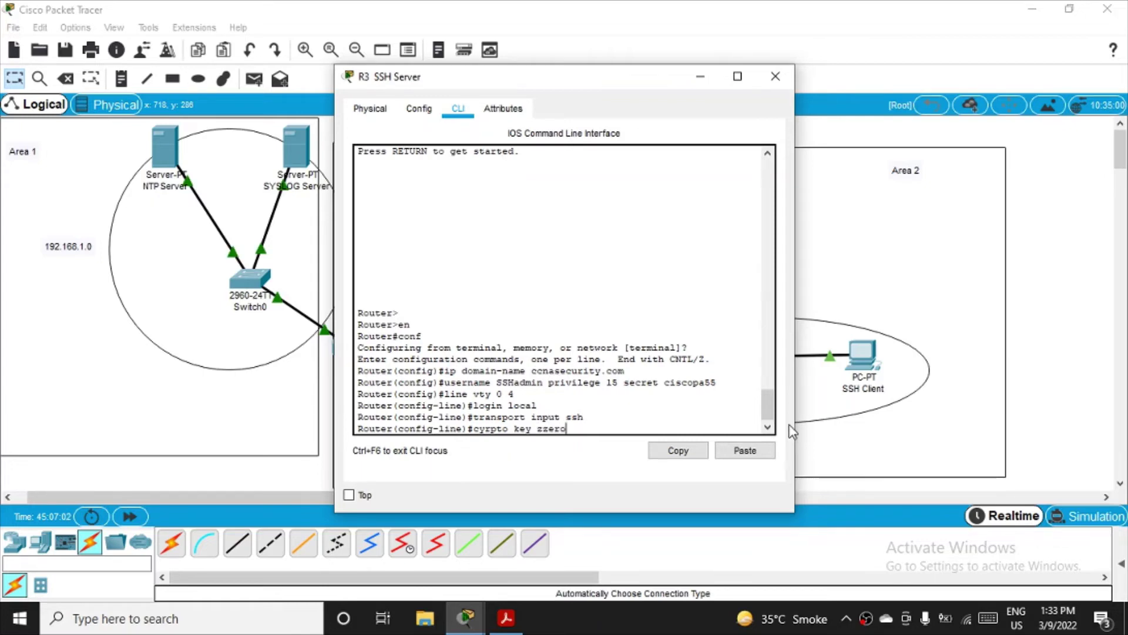
key(BackSpace)
key(BackSpace)
key(BackSpace)
key(BackSpace)
key(BackSpace)
text(eroi)
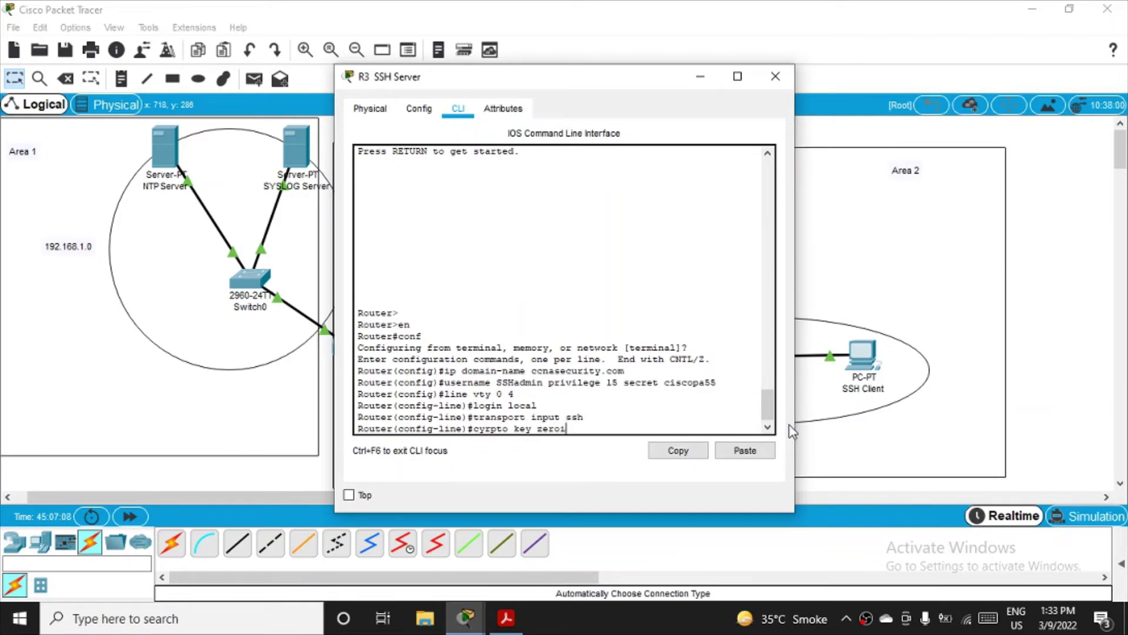
text(ze rsa)
key(Return)
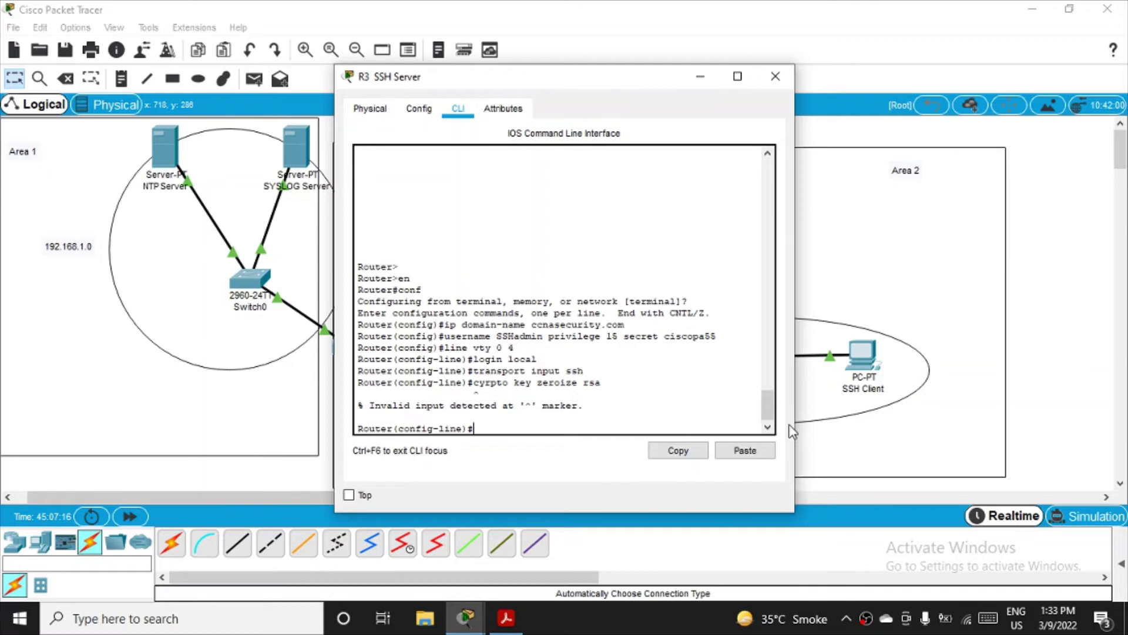
text(exit)
key(Return)
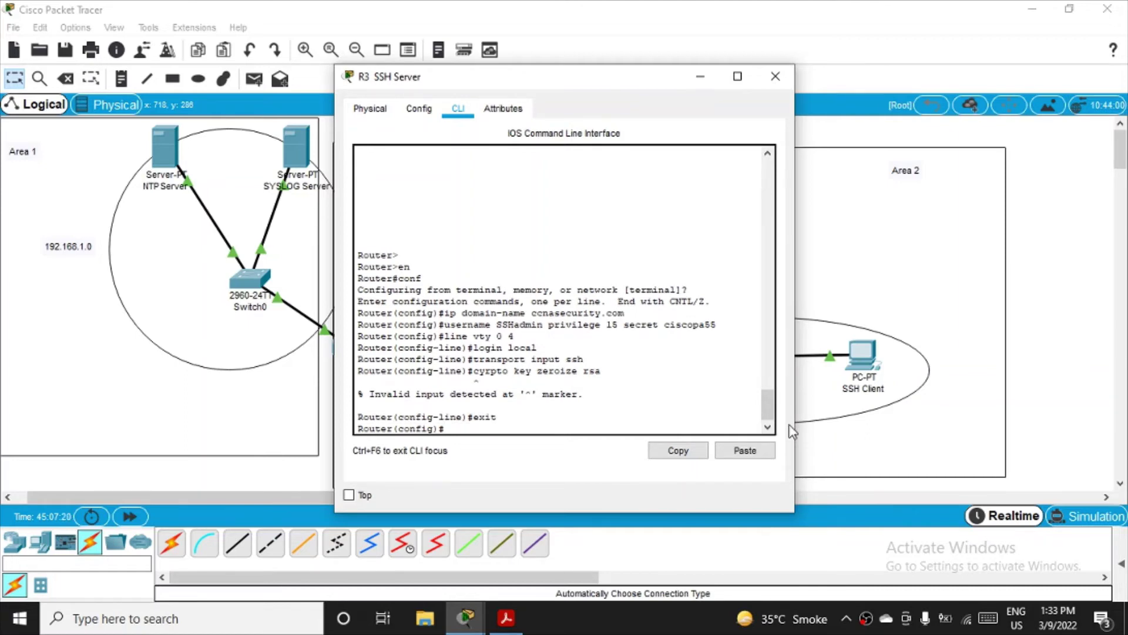
text(cry)
key(BackSpace)
key(BackSpace)
key(Up)
key(Up)
key(Return)
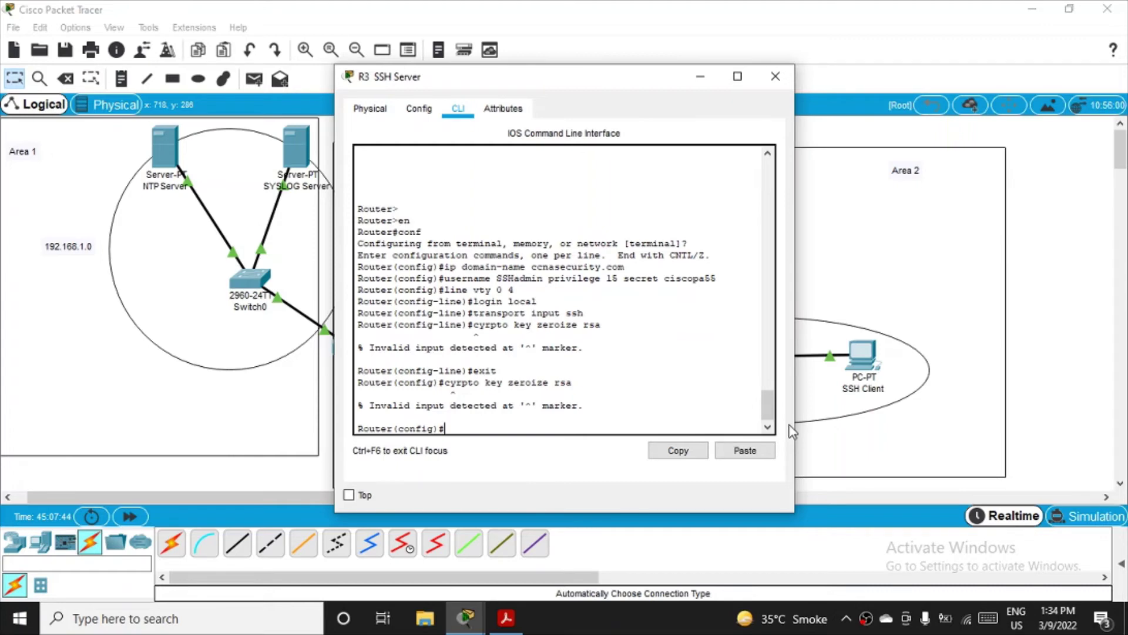
- Run crypto key generate rsa, which R3 refuses while its hostname is still Router
text(crypto ey generate rsa)
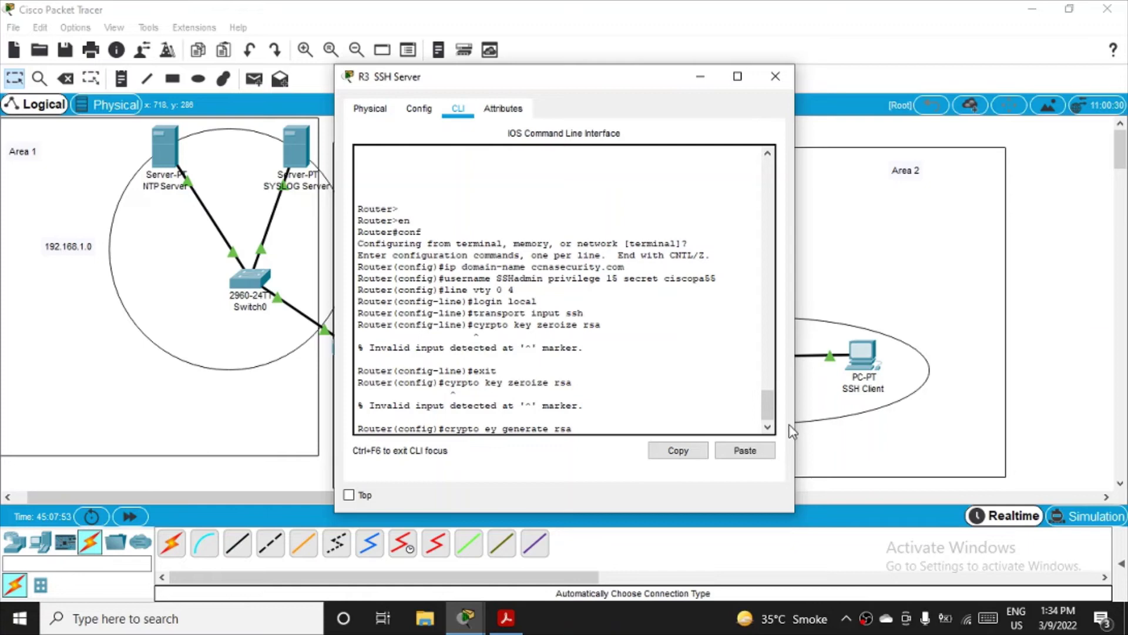
key(Return)
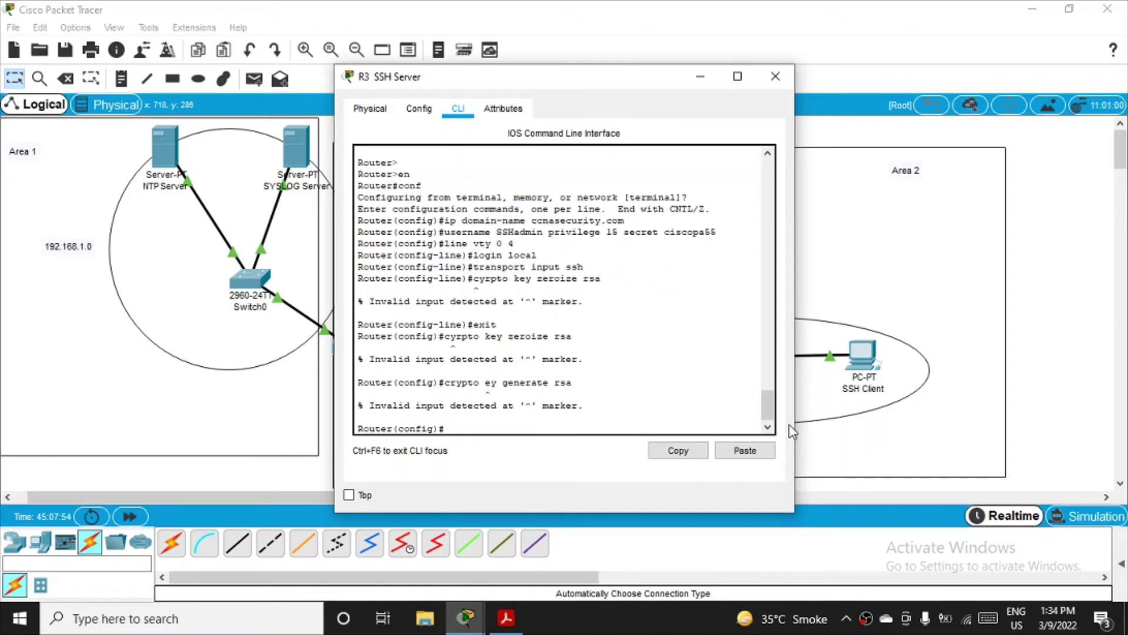
key(Up)
key(Left)
key(Left)
key(Left)
key(Left)
key(Left)
key(Left)
key(Left)
key(Left)
key(Left)
key(Left)
key(Left)
key(Left)
key(Left)
key(Left)
key(Left)
text(k)
key(Return)
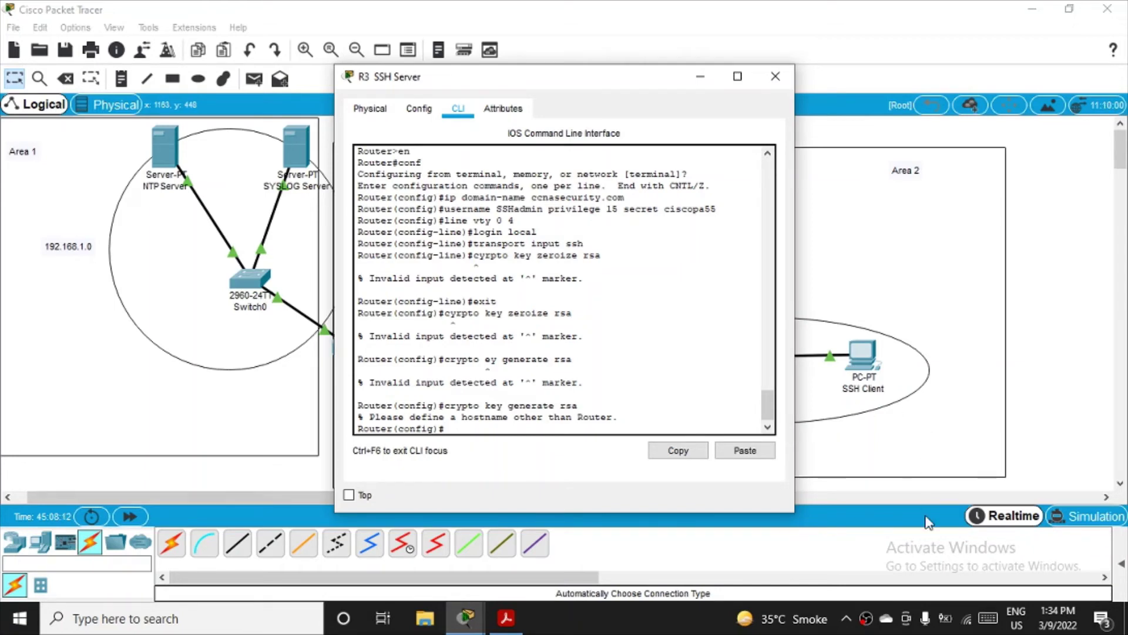
- Change the router's hostname from Router to R3 in its global settings
click(419, 110)
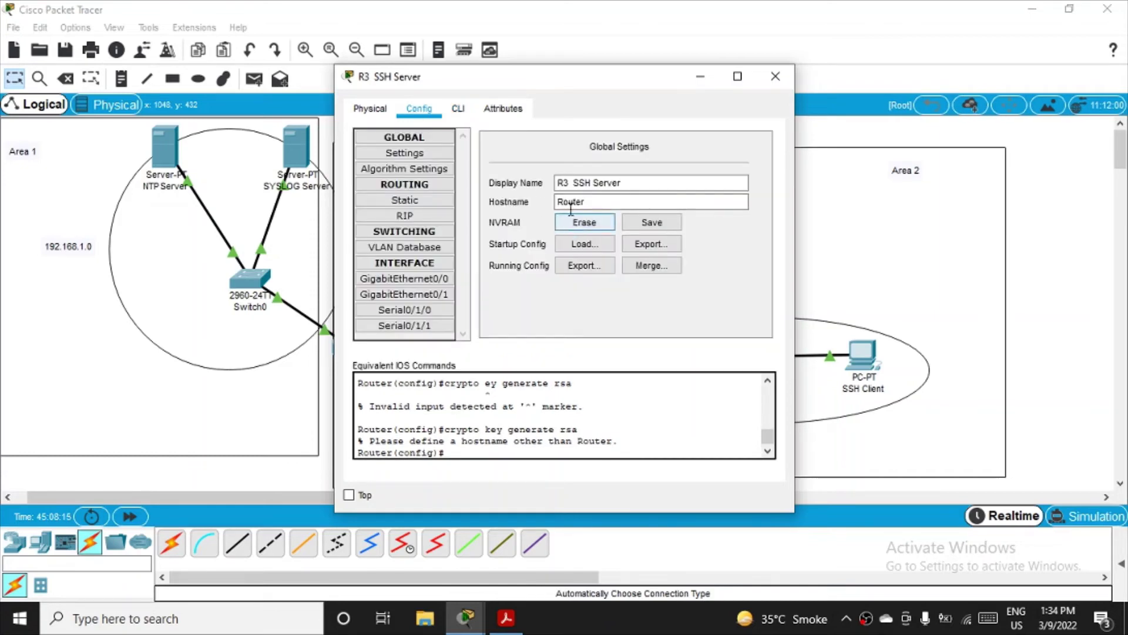
click(662, 201)
double_click(662, 202)
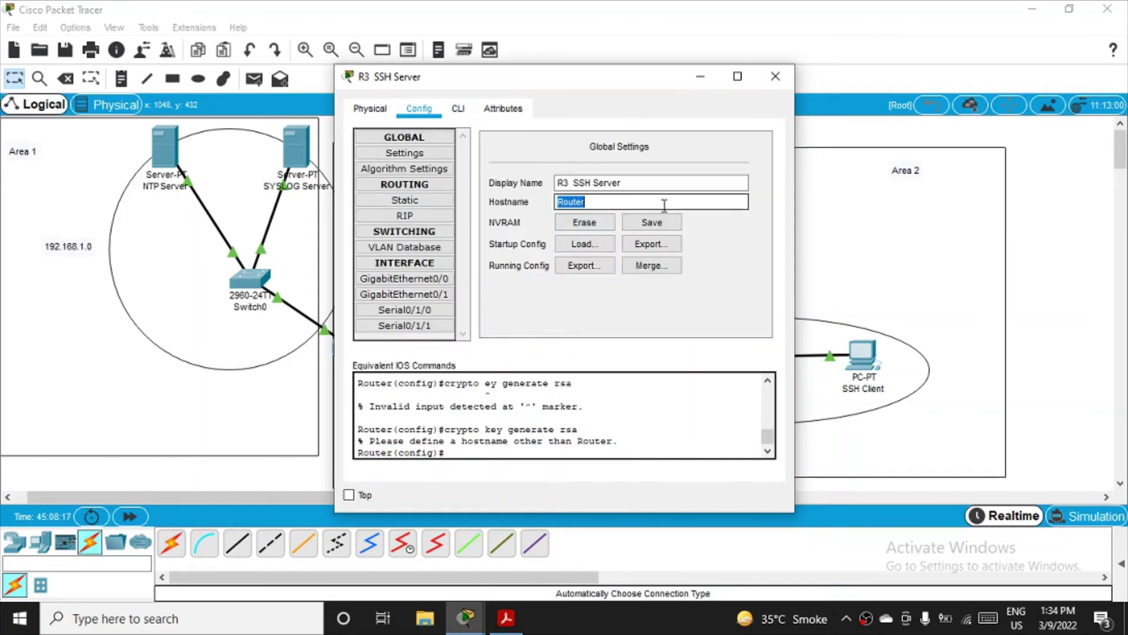
text(R3)
key(Return)
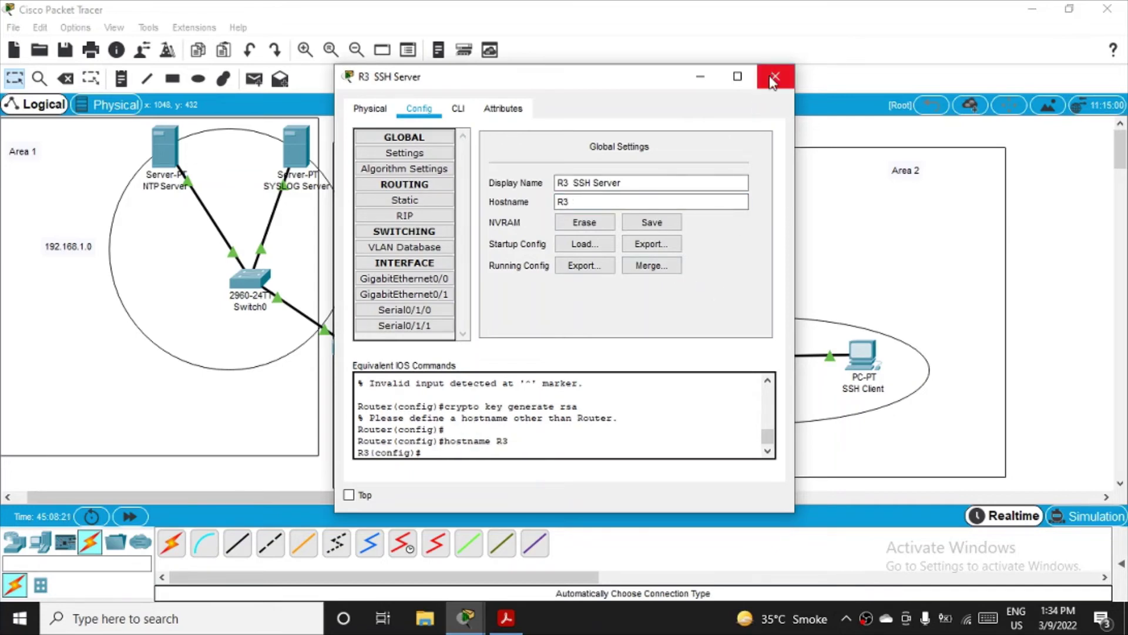
- Generate RSA keys on R3 with crypto key generate rsa, choosing a 1024-bit modulus
click(458, 109)
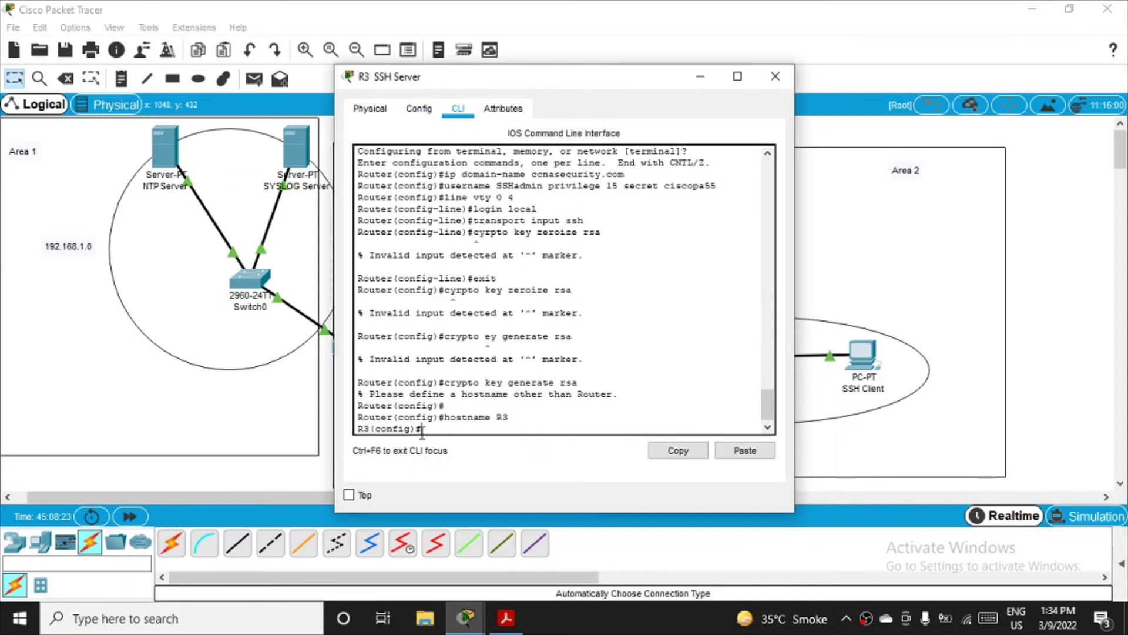
double_click(376, 418)
click(365, 432)
text(crypto key generate rsa)
key(Return)
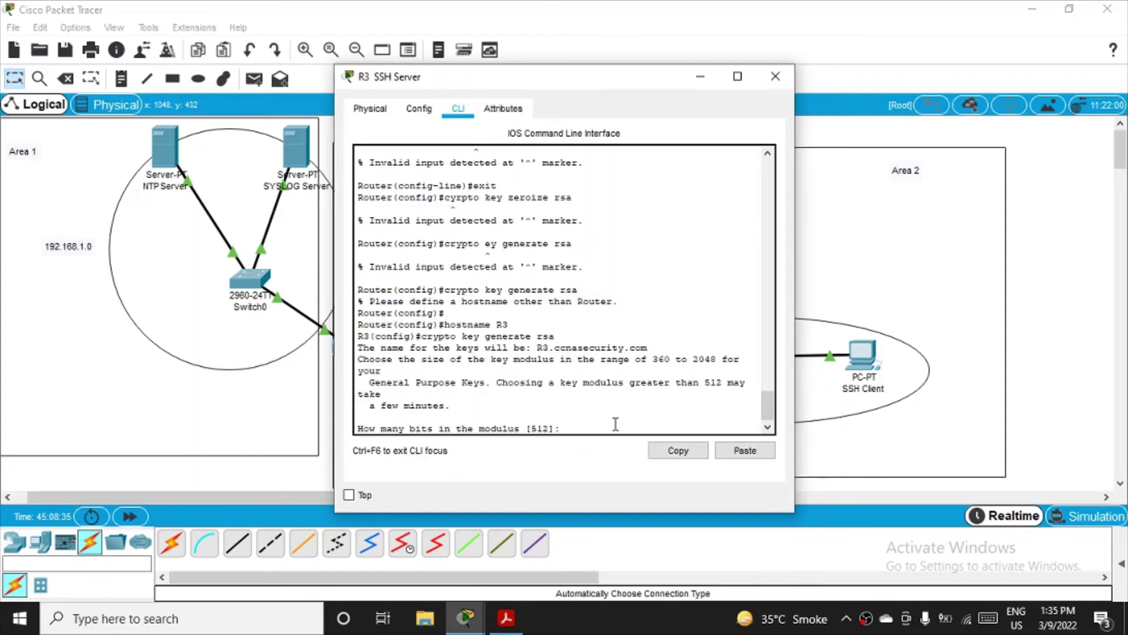
text(1024)
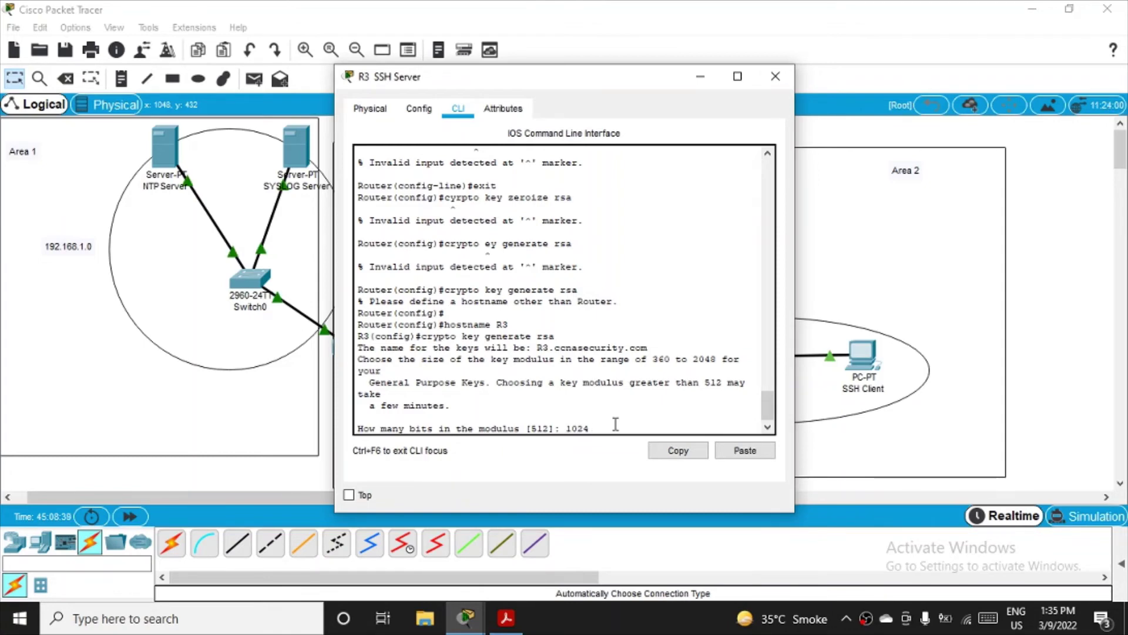
key(Return)
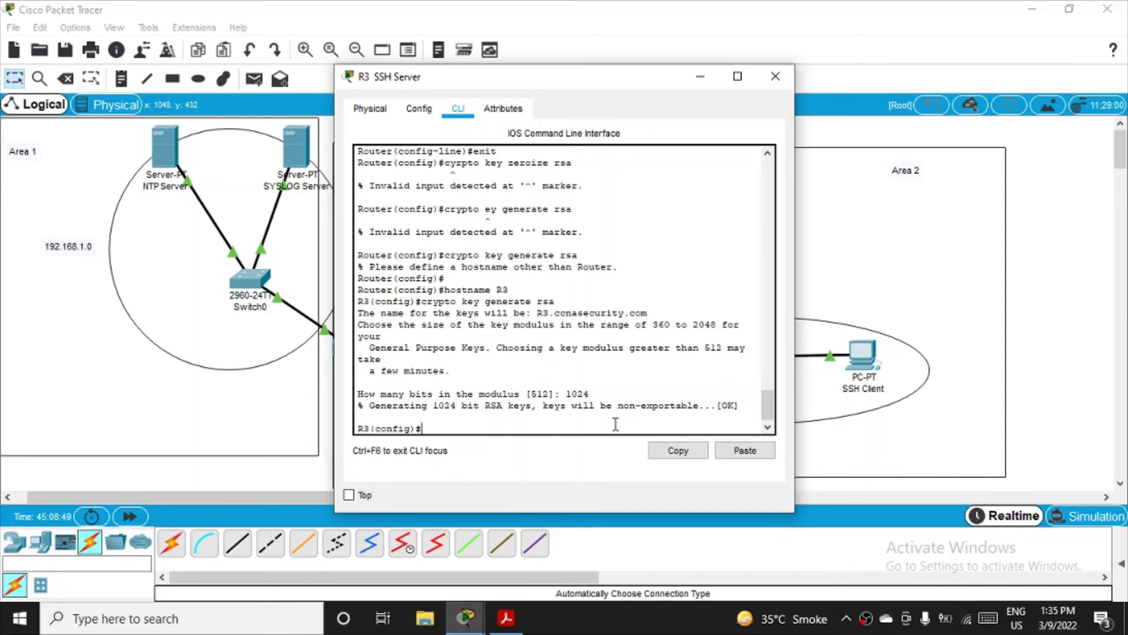
- Exit configuration mode and run show ip ssh to confirm SSH version 1.99 is enabled
text(exit)
key(Return)
key(Return)
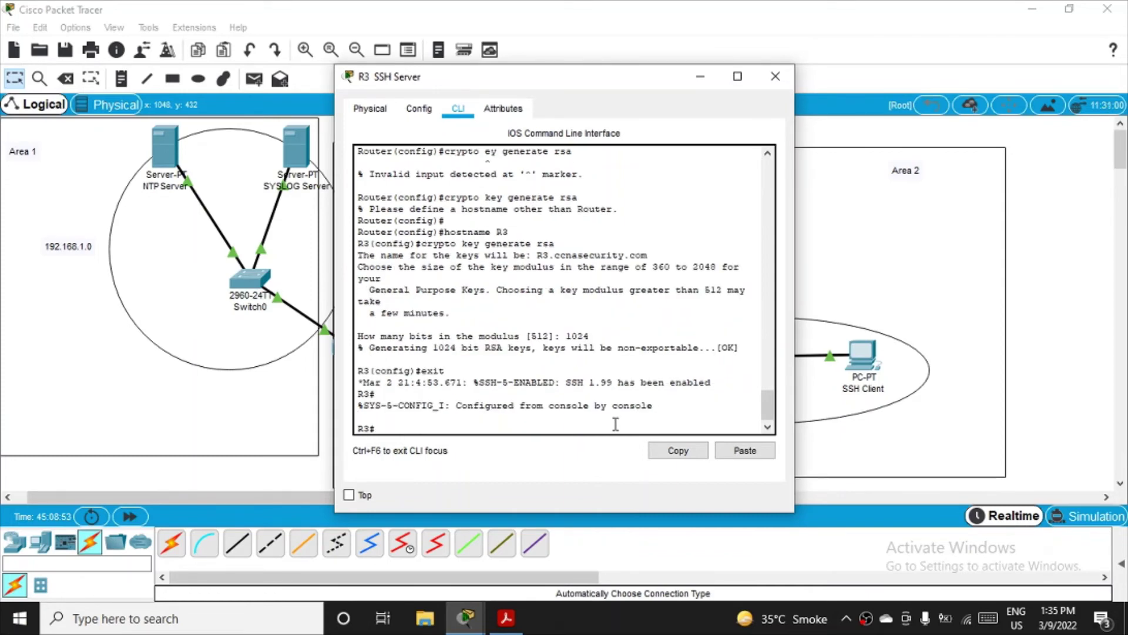
text(show ip ssh)
key(Return)
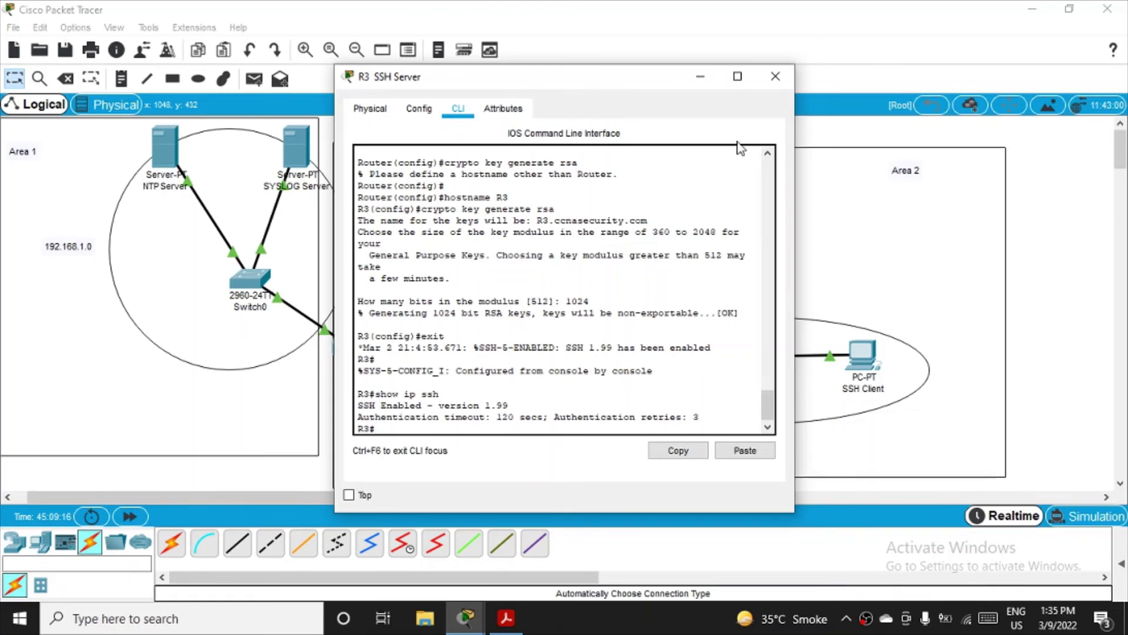
- Close R3's window and open the SSH Client PC, looking over its Config and Programming pages
click(775, 82)
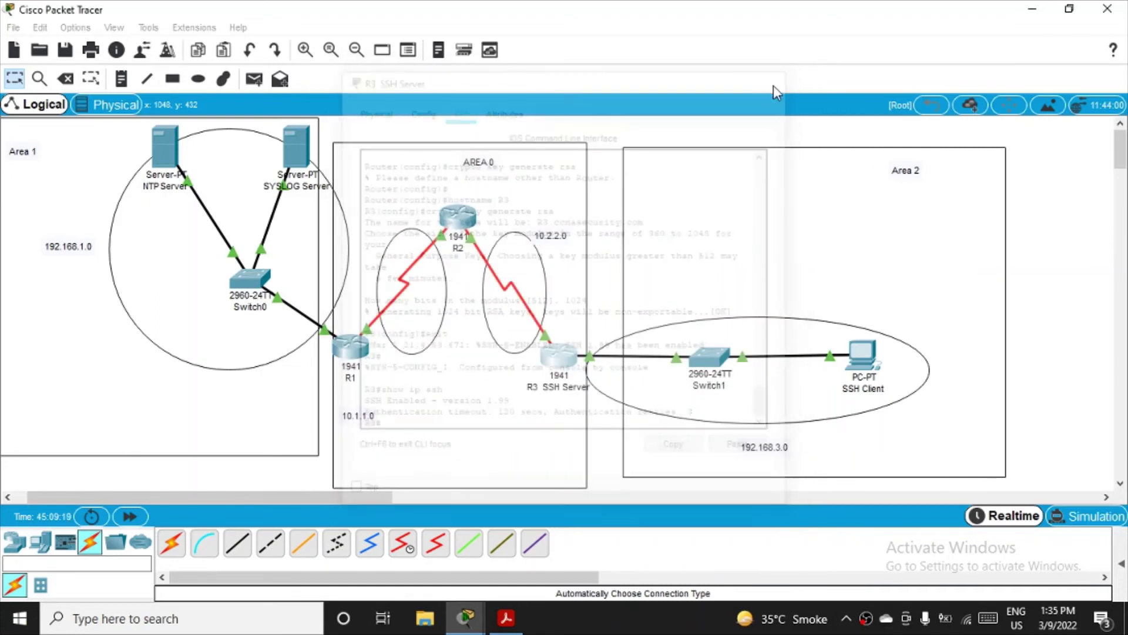
click(858, 356)
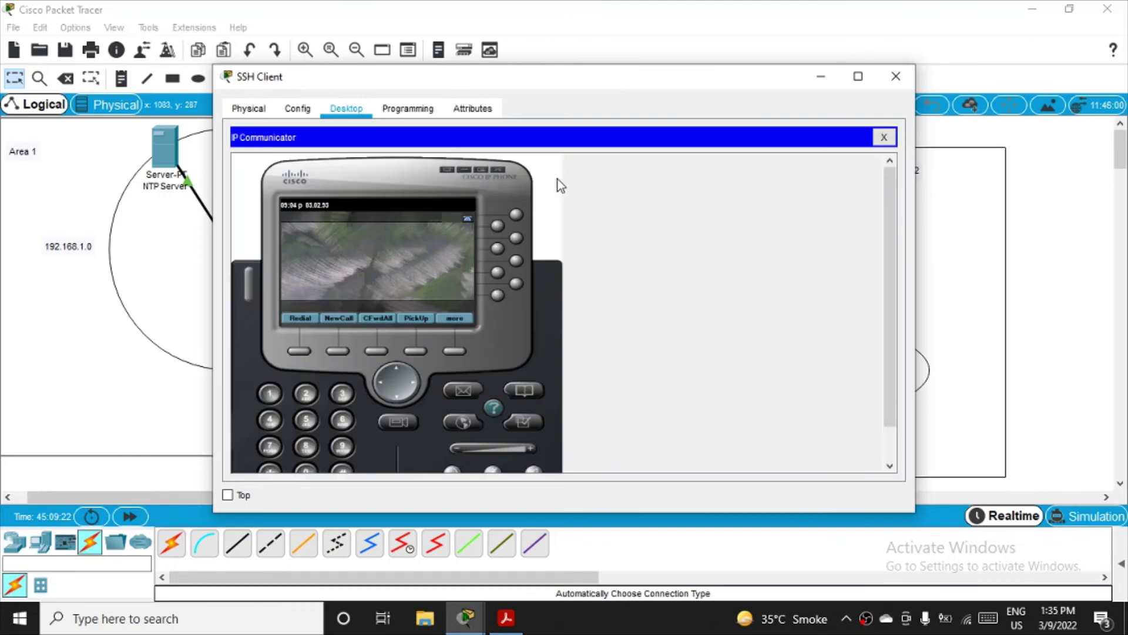
click(298, 115)
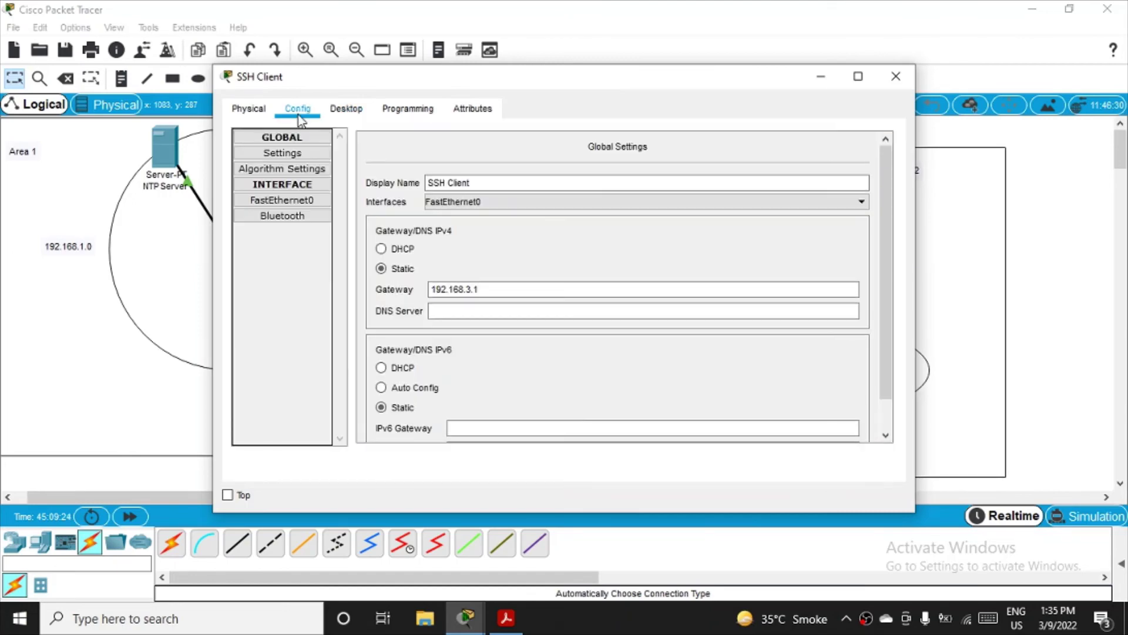
click(361, 117)
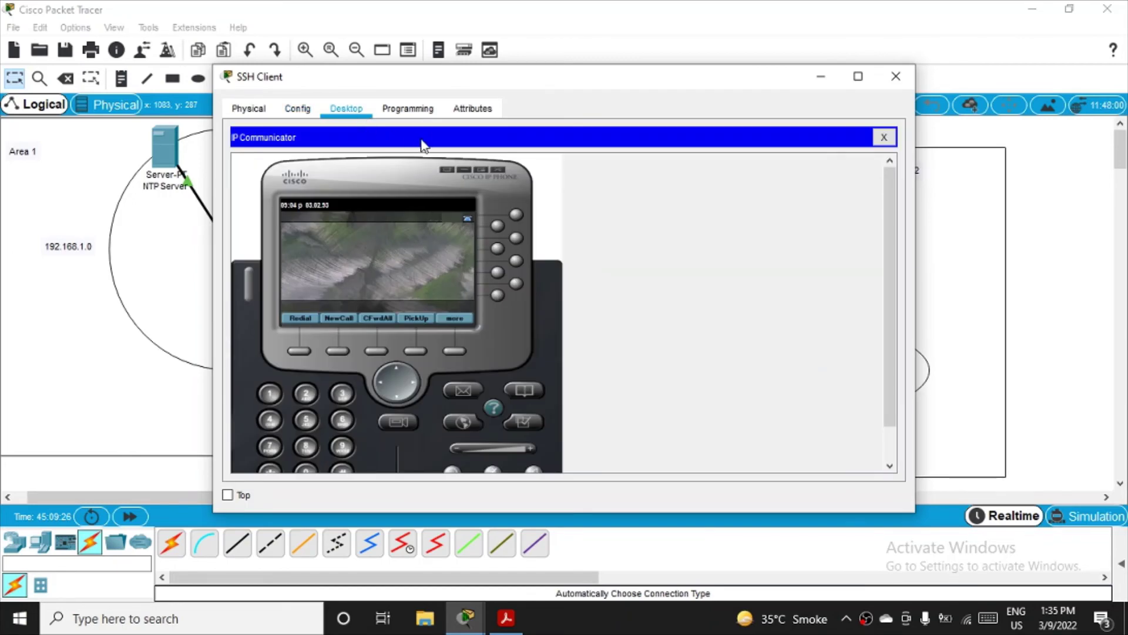
click(412, 110)
click(347, 109)
- Close IP Communicator and launch the PC's Command Prompt, positioning its window beside the topology
scroll(542, 334, down, 2)
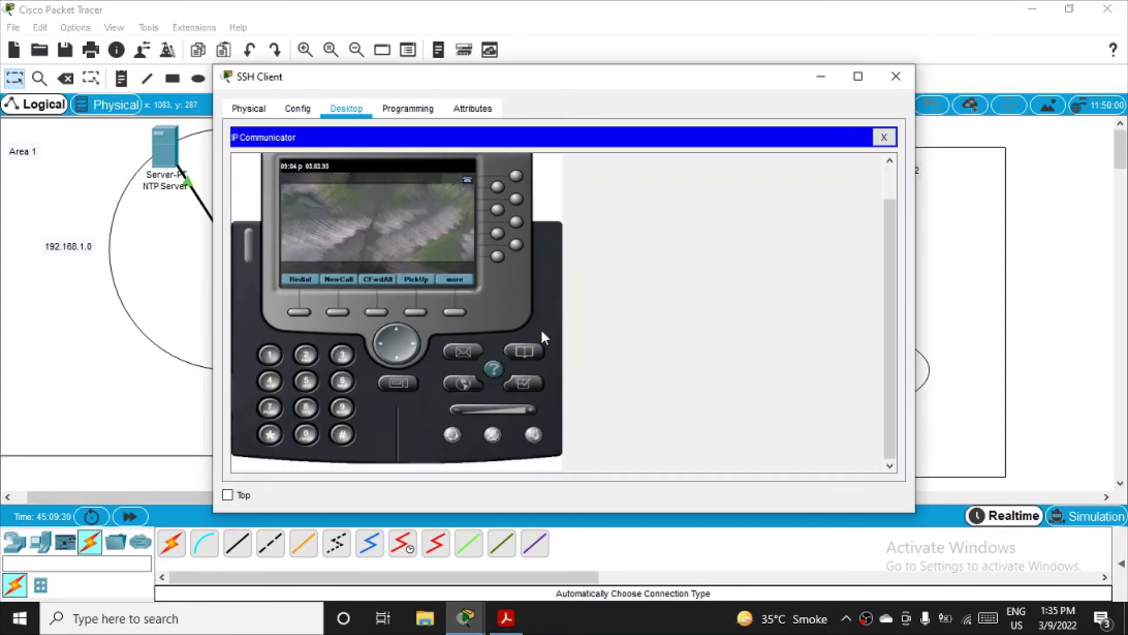
scroll(598, 330, up, 2)
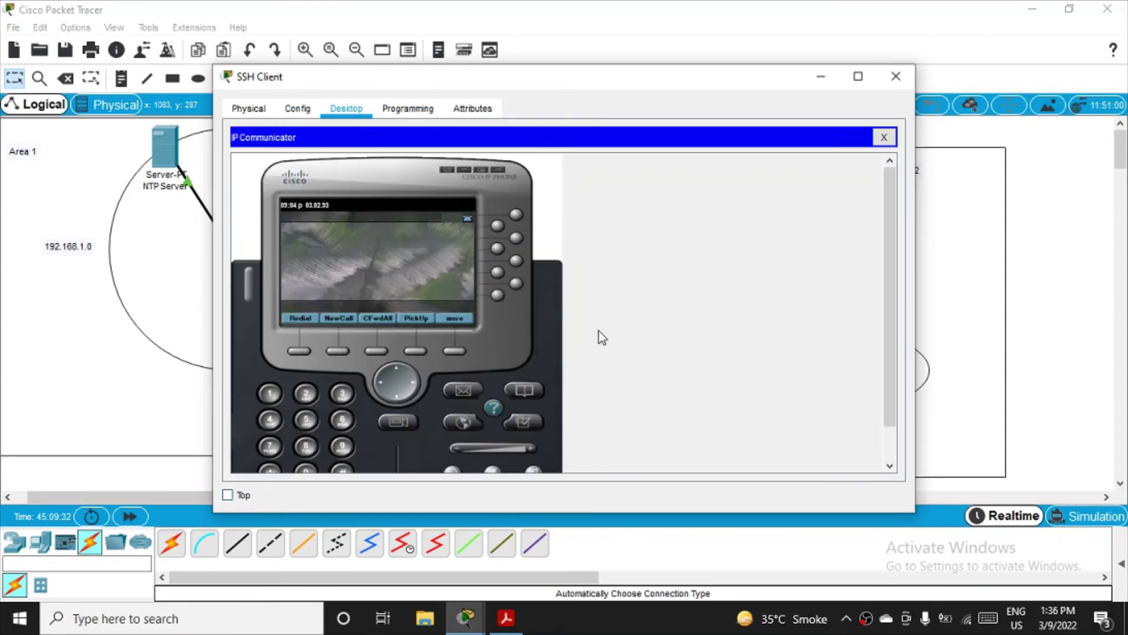
click(884, 138)
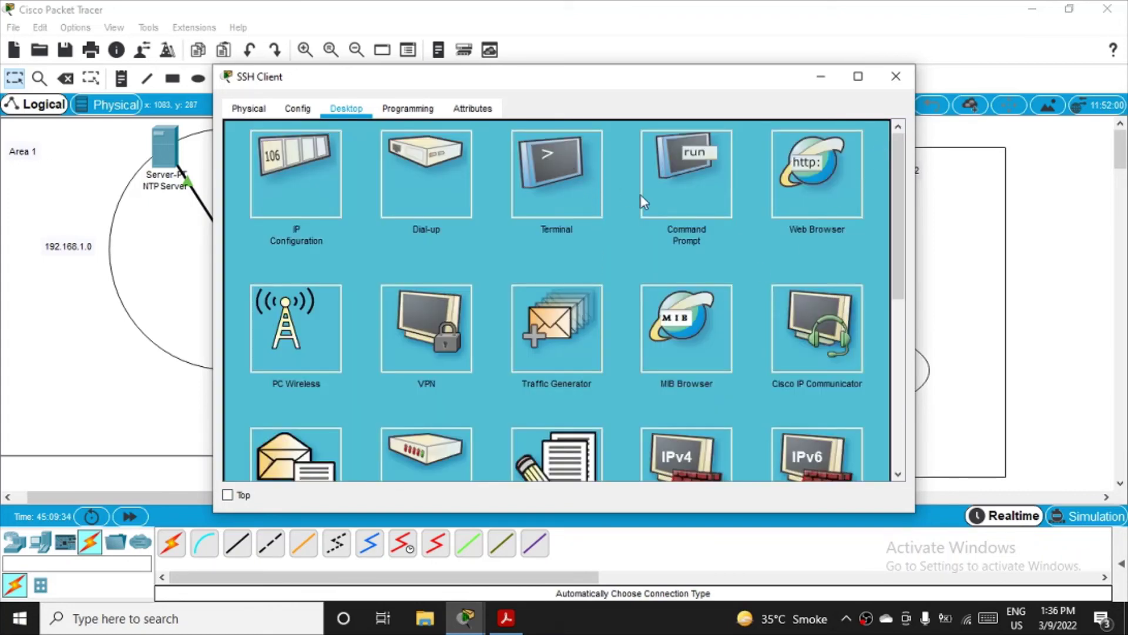
click(680, 200)
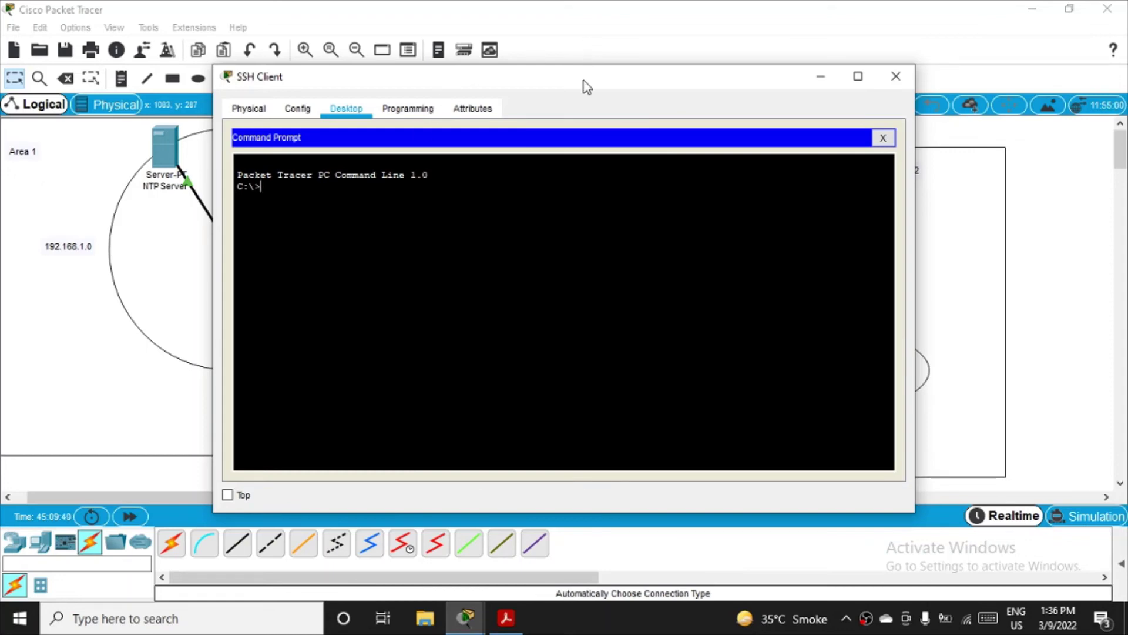
drag(587, 86, 796, 415)
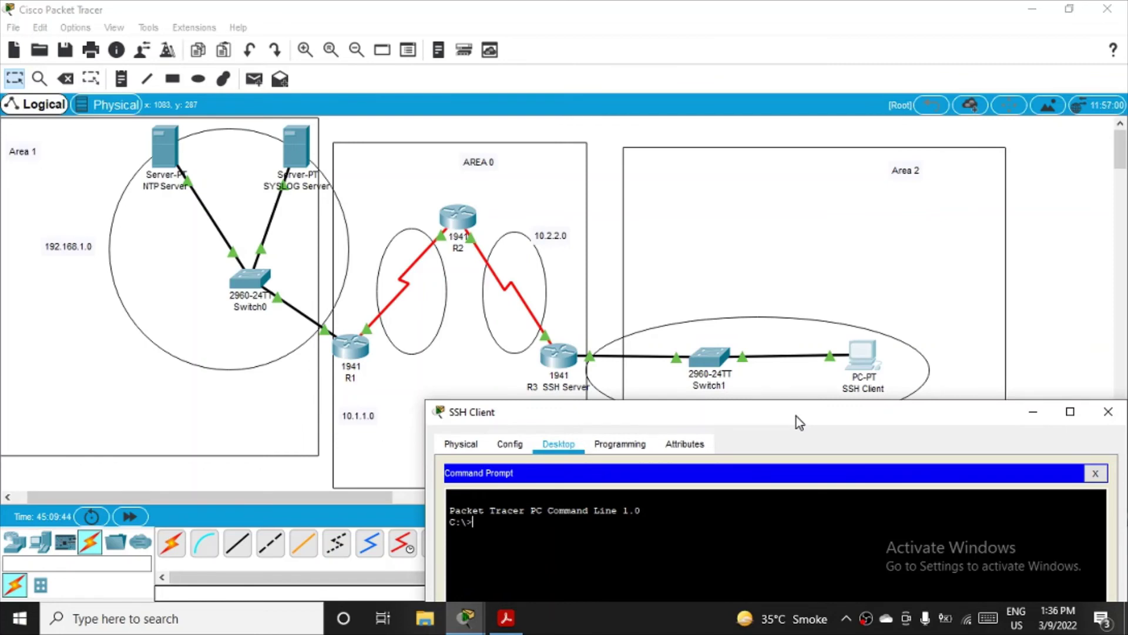
drag(796, 416, 797, 499)
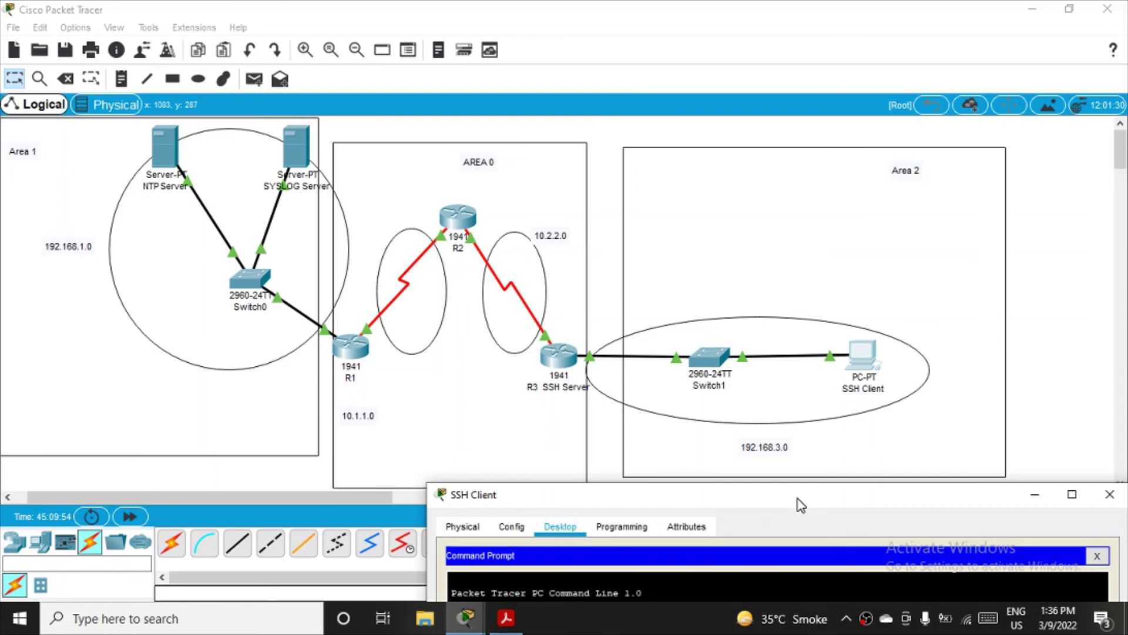
drag(800, 504, 767, 121)
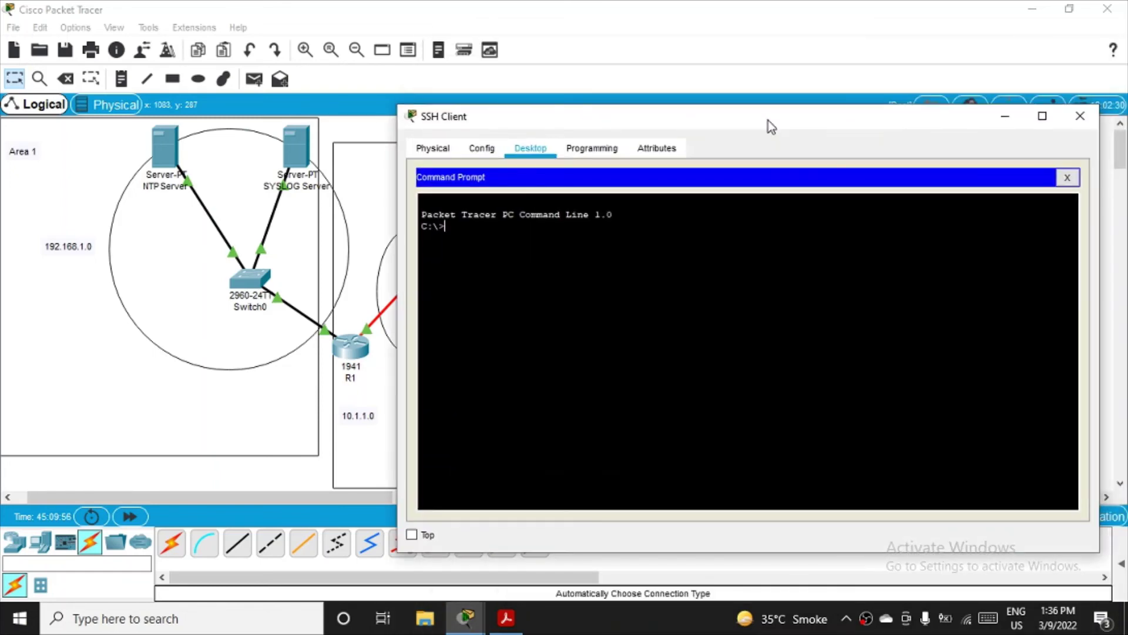
- Try telnet 192.168.3.1 from the PC's Command Prompt and see the connection closed
text(telnet 192.168.3.1)
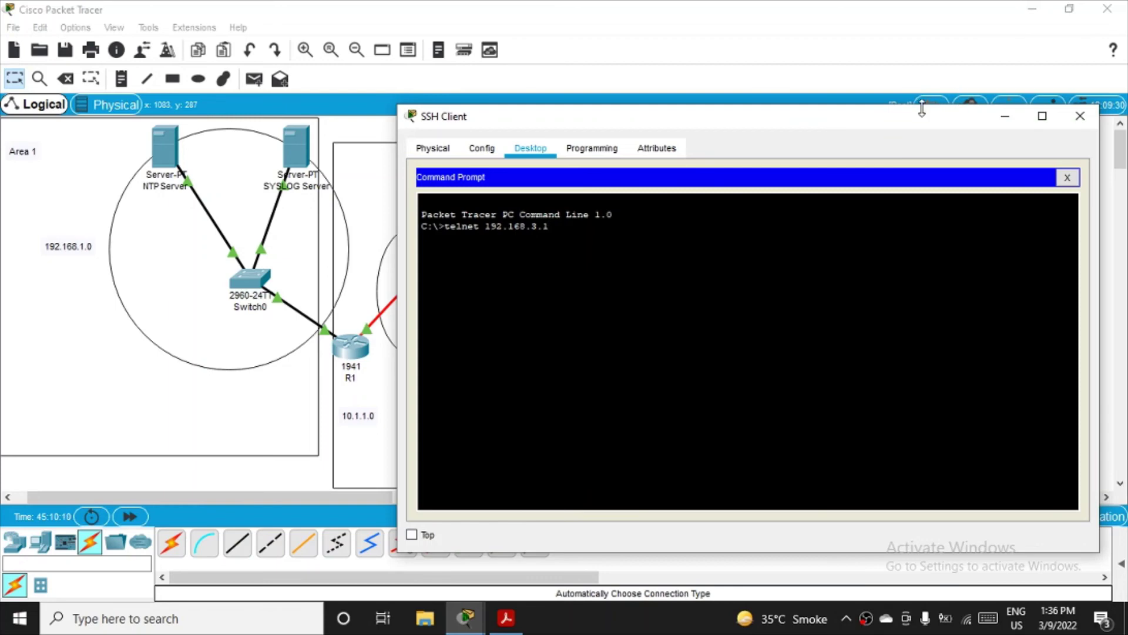
drag(918, 126, 853, 83)
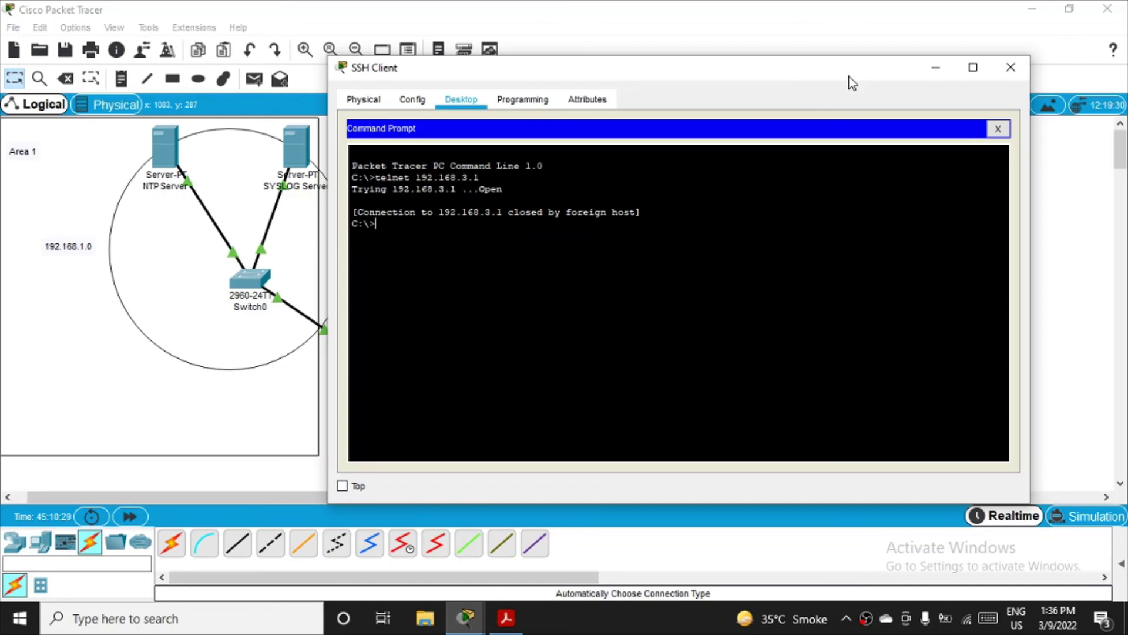
- SSH into R3 at 192.168.3.1 with the admin username and its password
text(ssh -l SSHadmin 192.168)
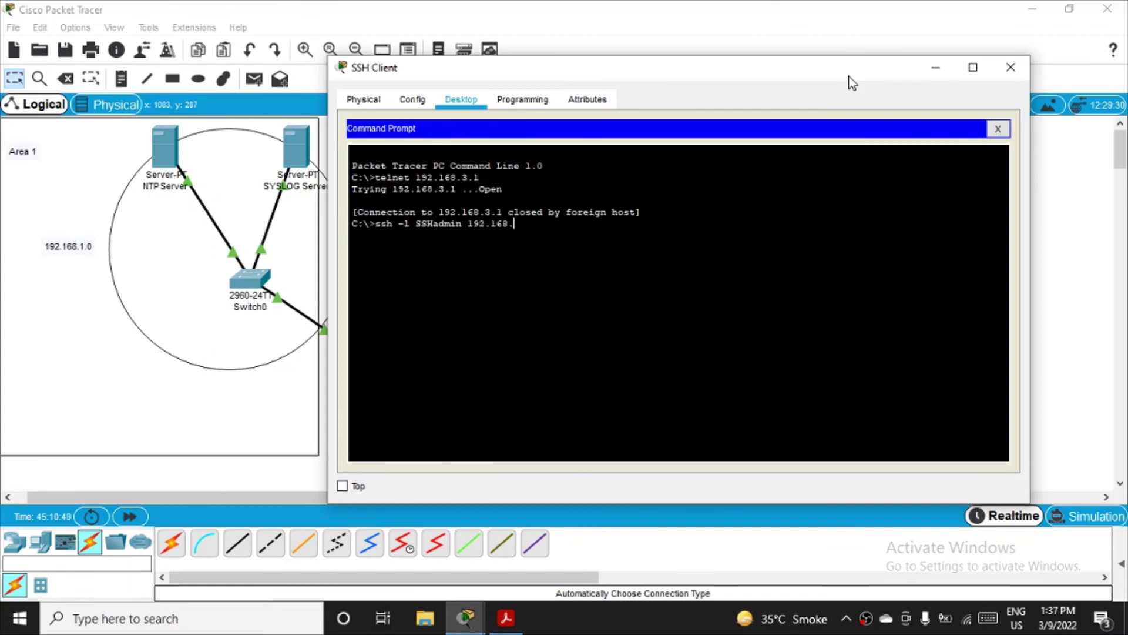
text(.3.1)
key(Return)
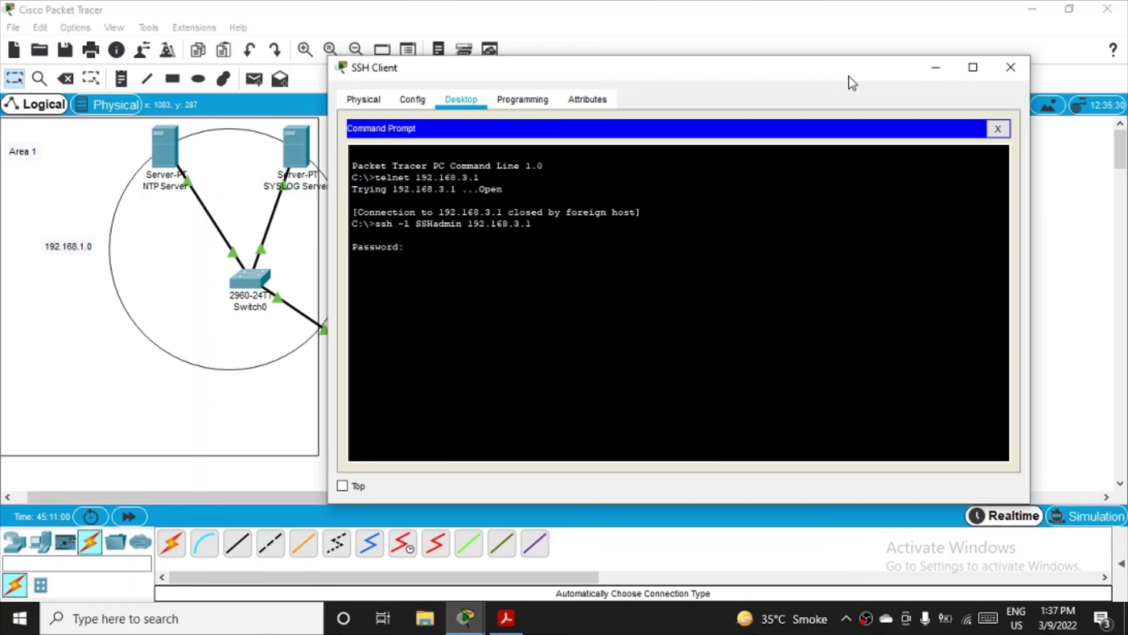
key(Return)
- Enter R3's global configuration mode over the SSH session with conf t
text(confi)
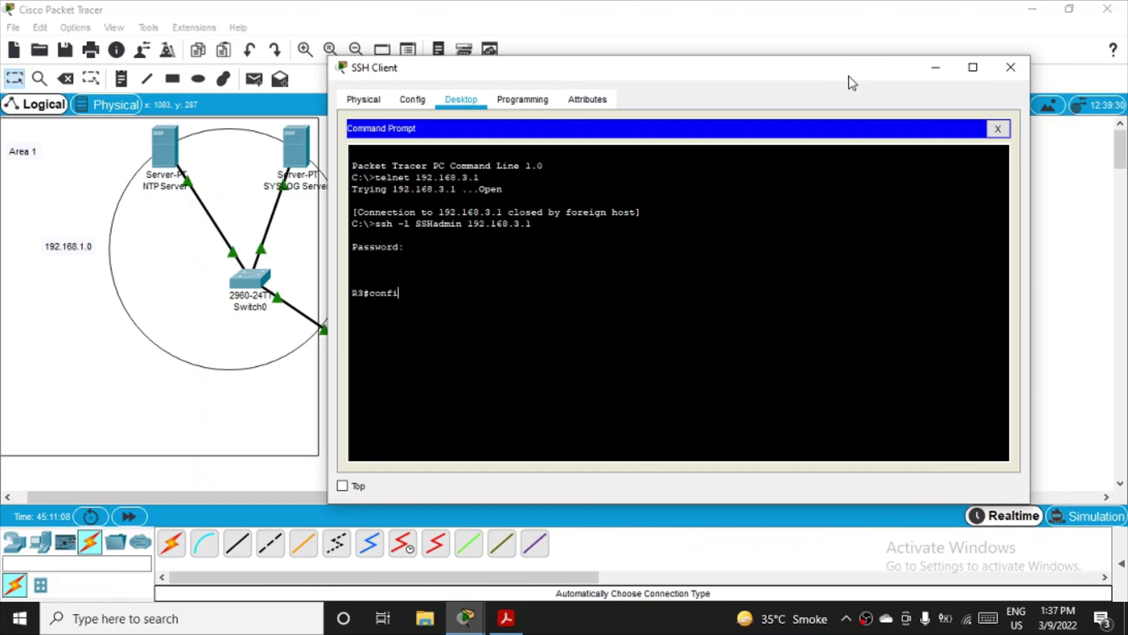
key(BackSpace)
text(f t)
key(Return)
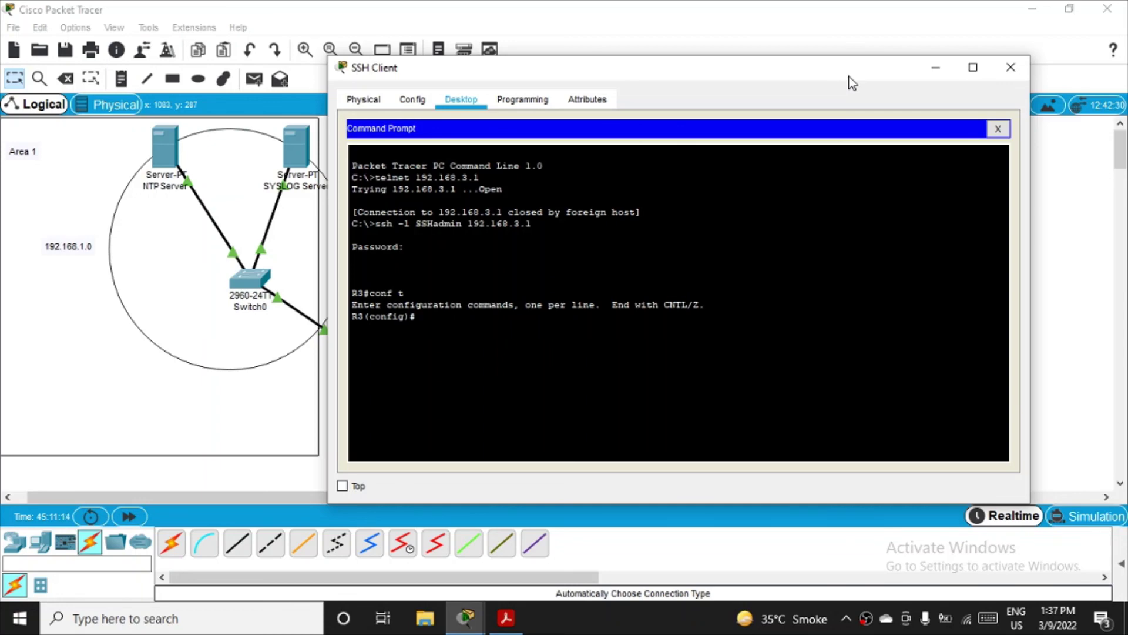
drag(814, 79, 855, 461)
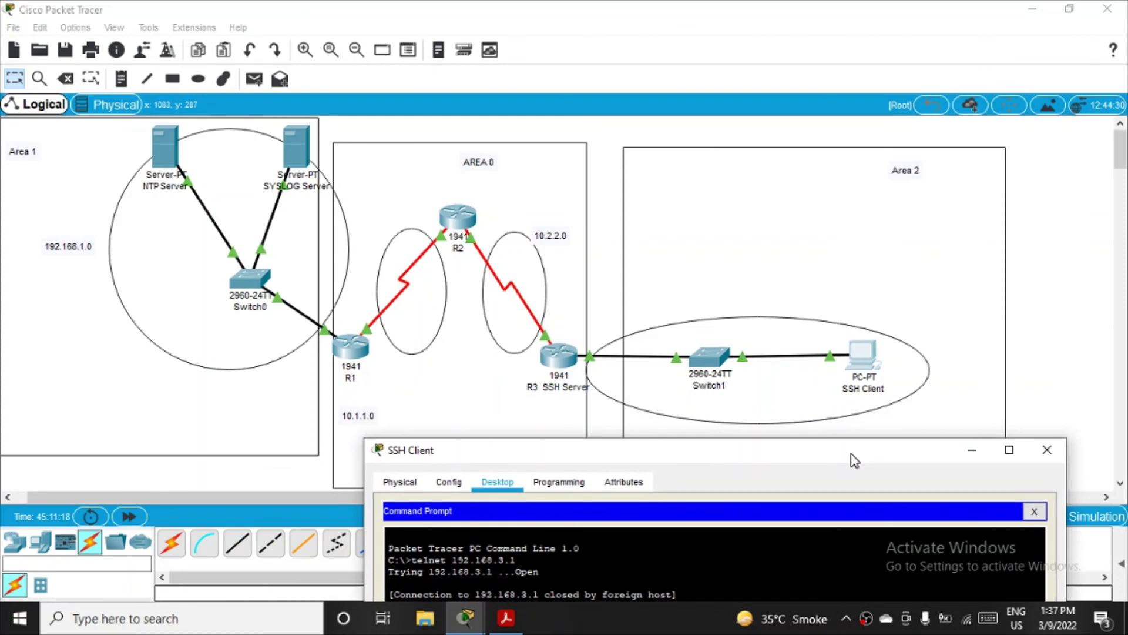
drag(855, 462, 792, 179)
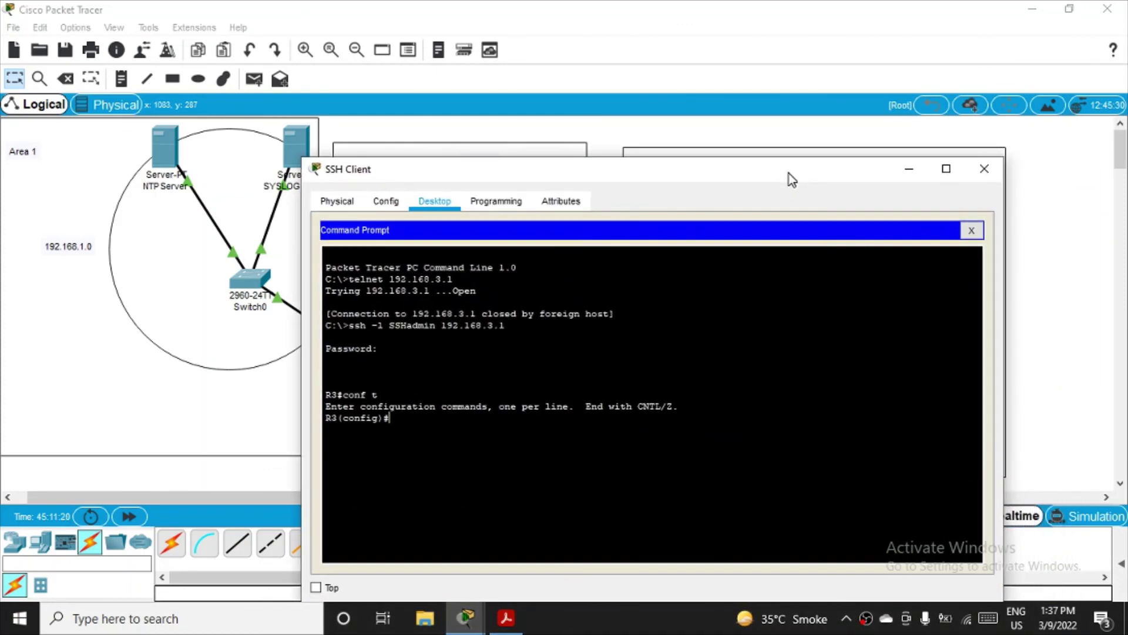